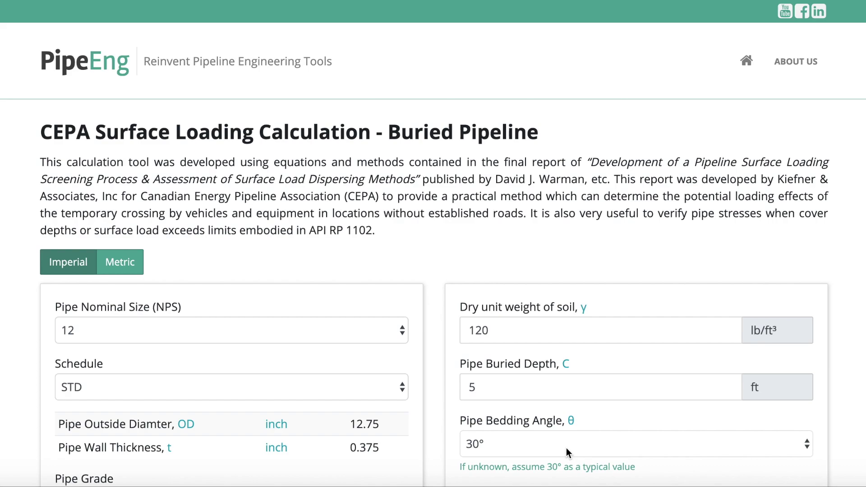
Set the nominal pipe size to 36, leaving the pipe schedule at STD.
scroll(567, 448, down, 3)
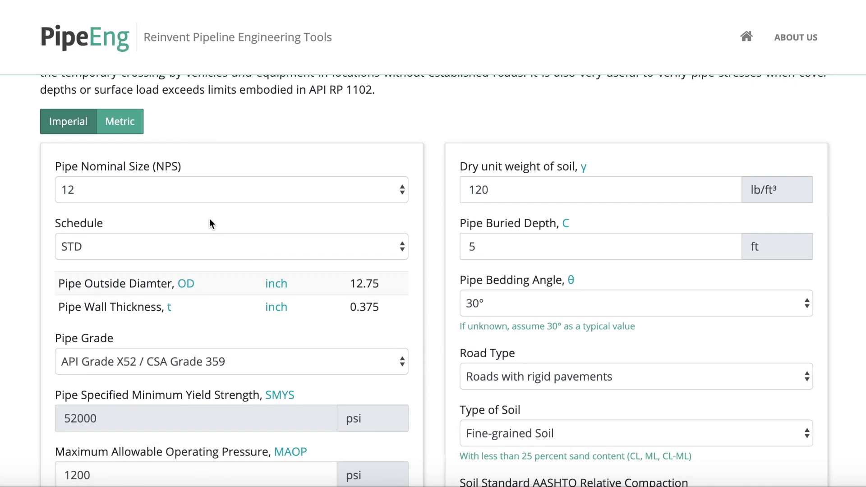
click(187, 183)
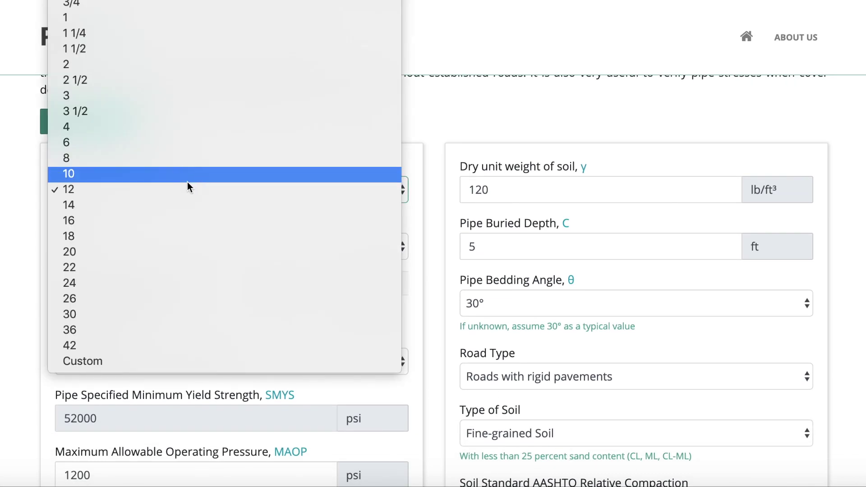
click(100, 330)
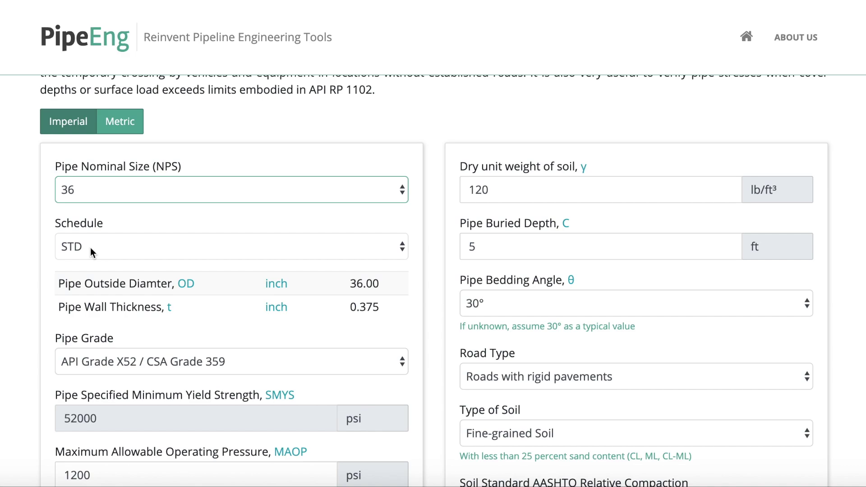
click(90, 248)
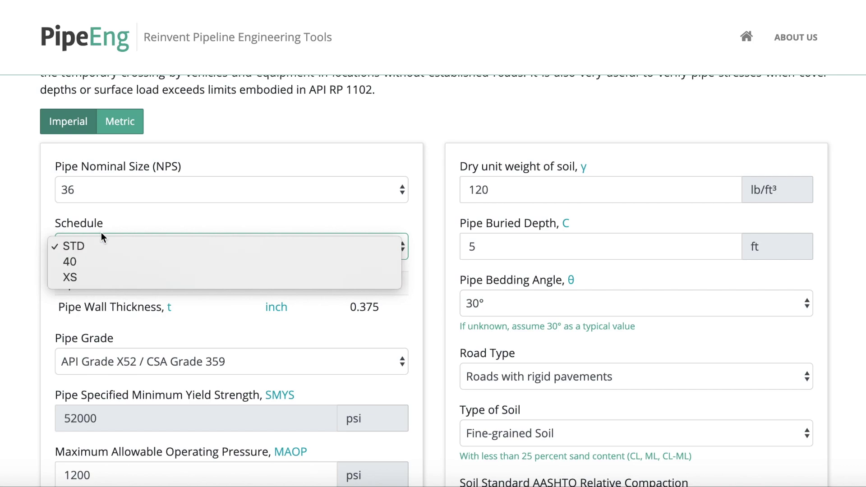
click(2, 241)
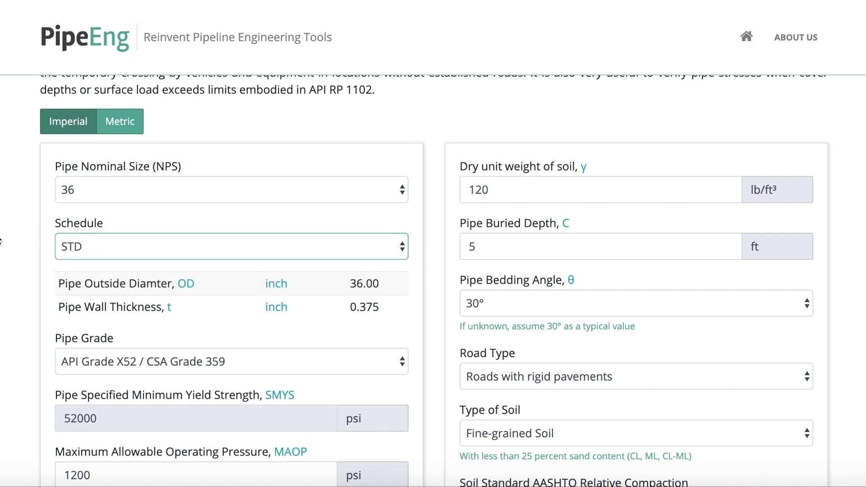
click(95, 247)
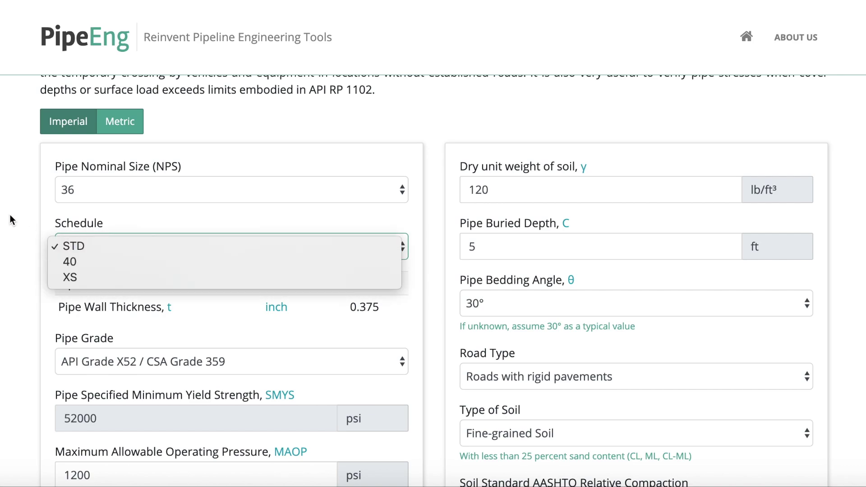
click(93, 194)
Switch the pipe size to Custom with a 36 in outside diameter and 0.25 in wall.
click(100, 194)
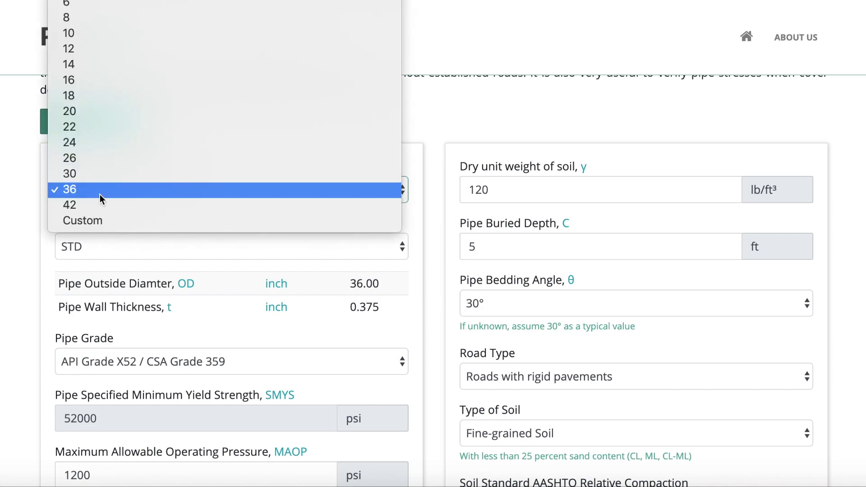
click(89, 221)
drag(93, 247, 27, 248)
text(36)
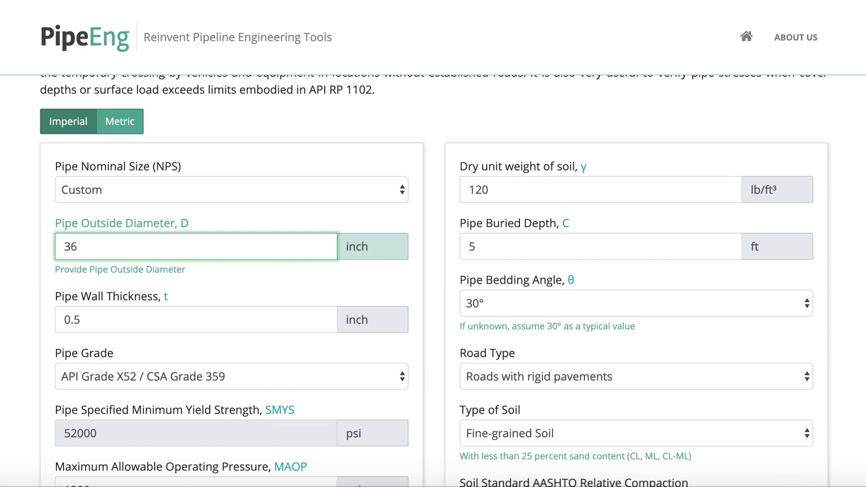
click(103, 316)
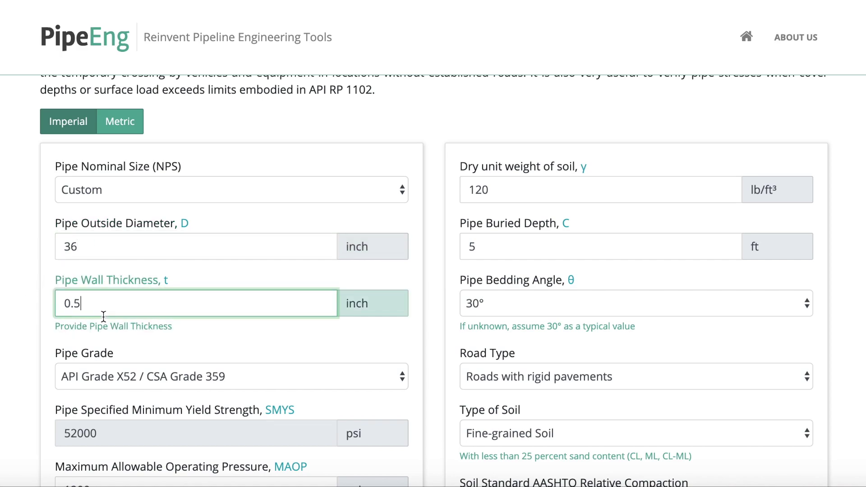
key(BackSpace)
text(25)
click(3, 316)
Set the pipe grade to API X60 / CSA 414 and the MAOP to 1000 psi.
scroll(1, 323, down, 2)
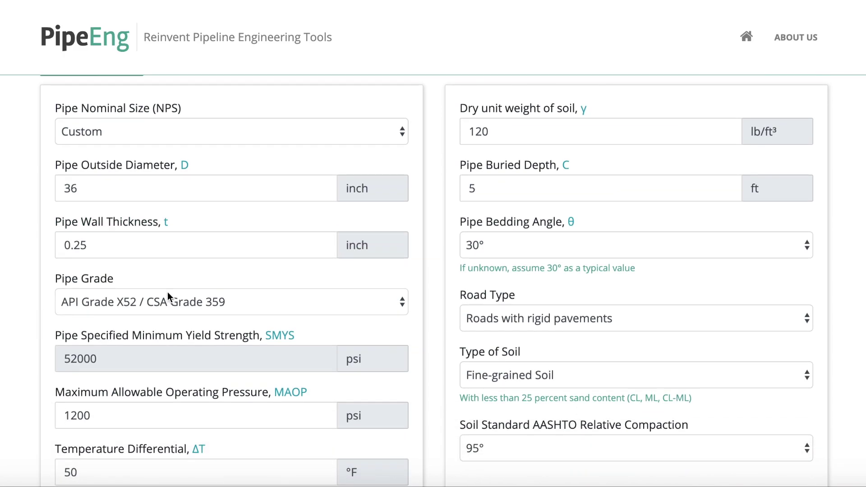
click(160, 302)
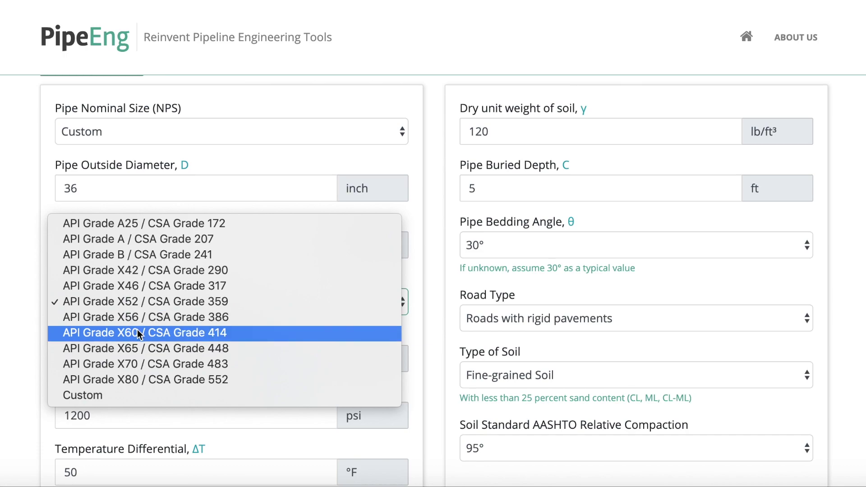
click(138, 333)
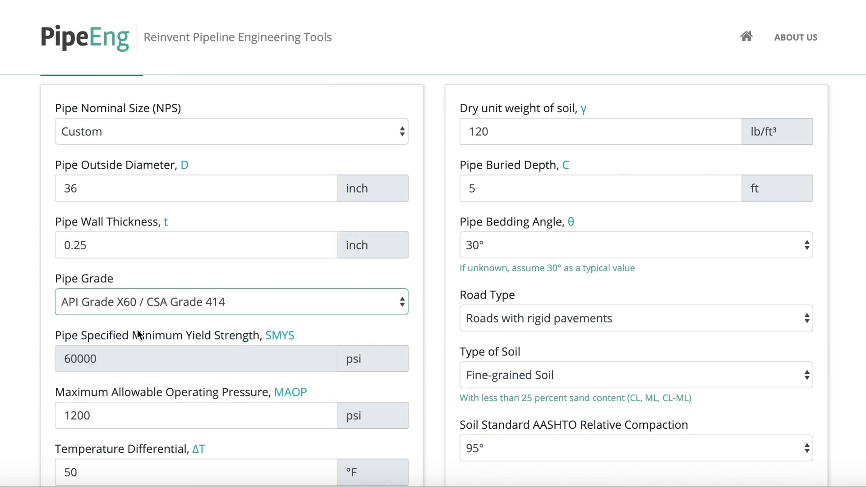
scroll(138, 334, down, 1)
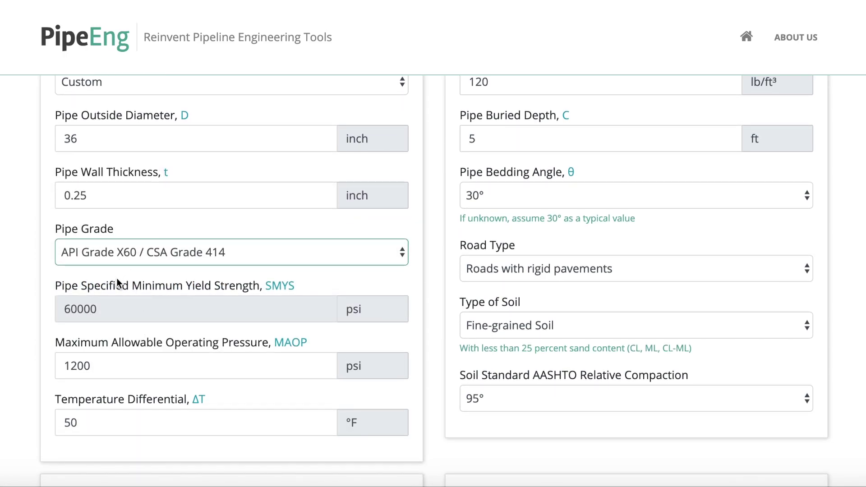
drag(100, 365, 37, 364)
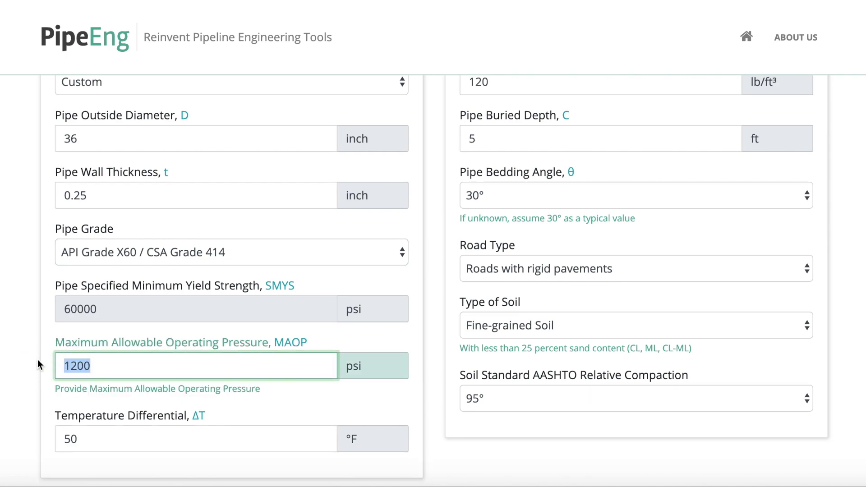
text(1000)
click(37, 359)
Change the temperature differential from 50 to 80 °F.
scroll(37, 359, down, 1)
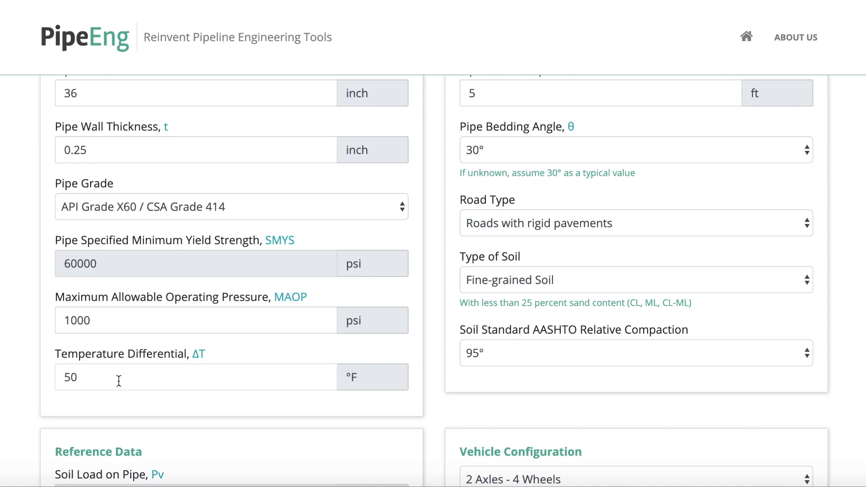
click(119, 382)
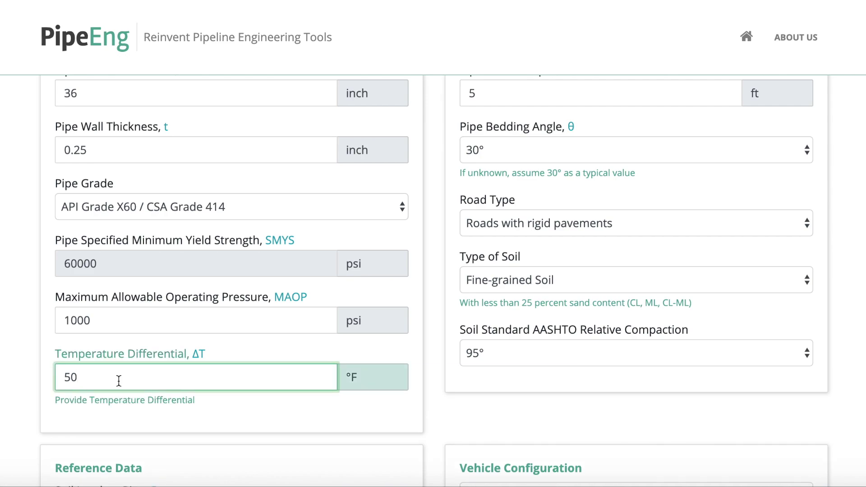
double_click(50, 378)
drag(98, 378, 43, 378)
text(80)
key(Tab)
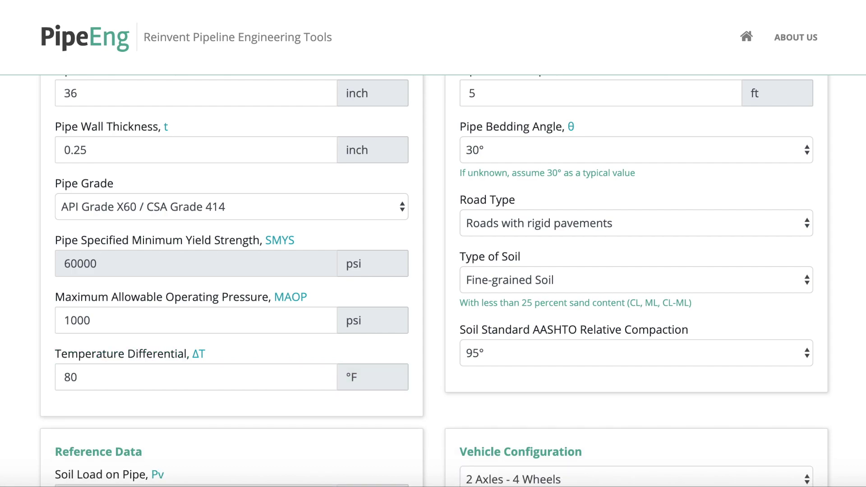
scroll(433, 280, up, 2)
scroll(434, 280, up, 4)
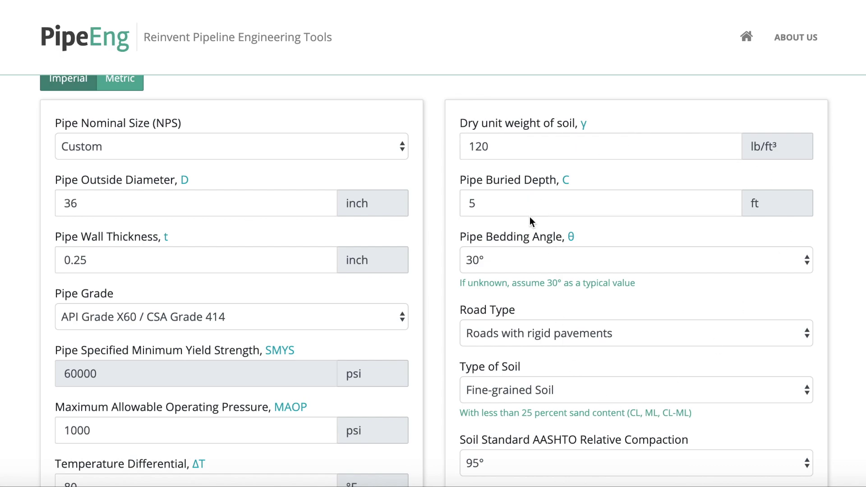
Set the pipe buried depth to 4 ft.
click(522, 151)
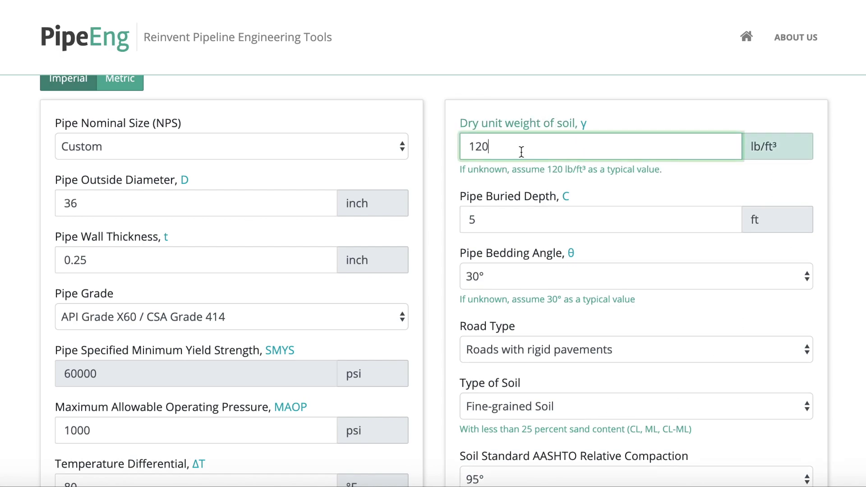
click(503, 212)
double_click(466, 196)
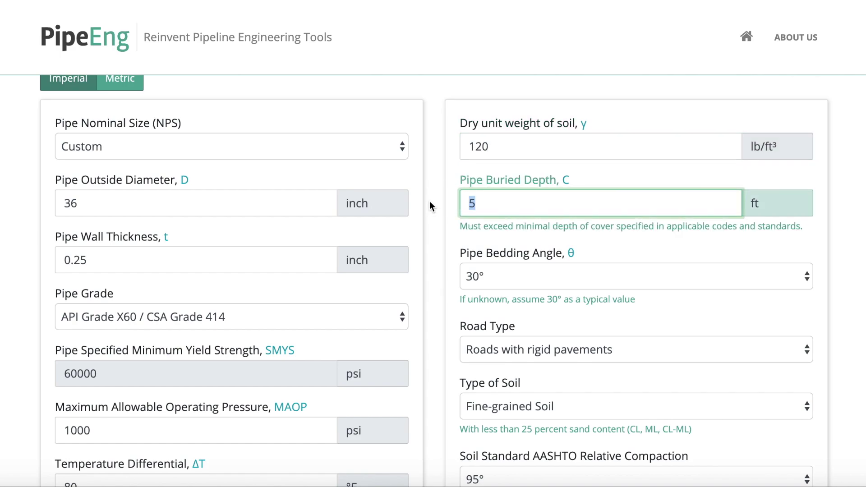
text(4)
click(860, 265)
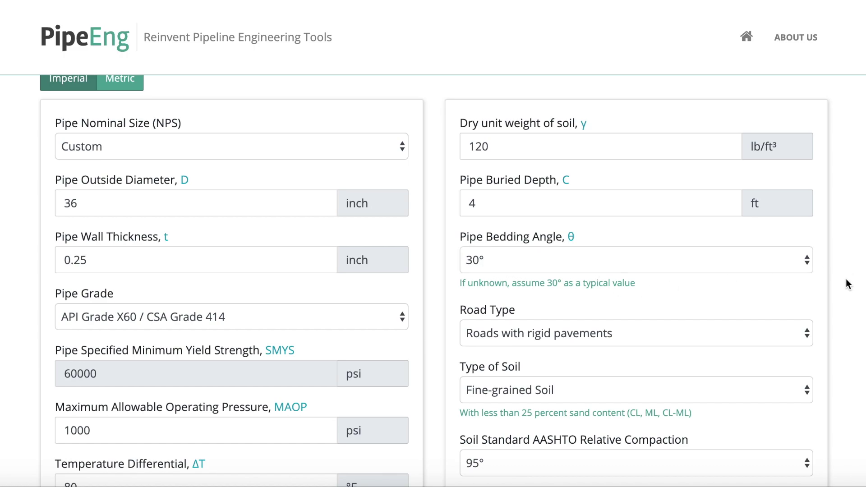
Keep the 30° bedding angle and set road type to slow-moving equipment on flexible pavements.
scroll(847, 285, down, 2)
click(543, 205)
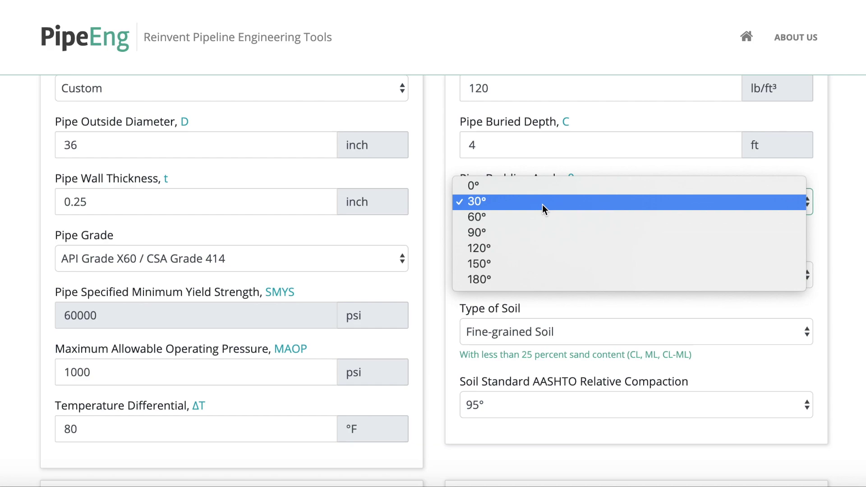
click(491, 203)
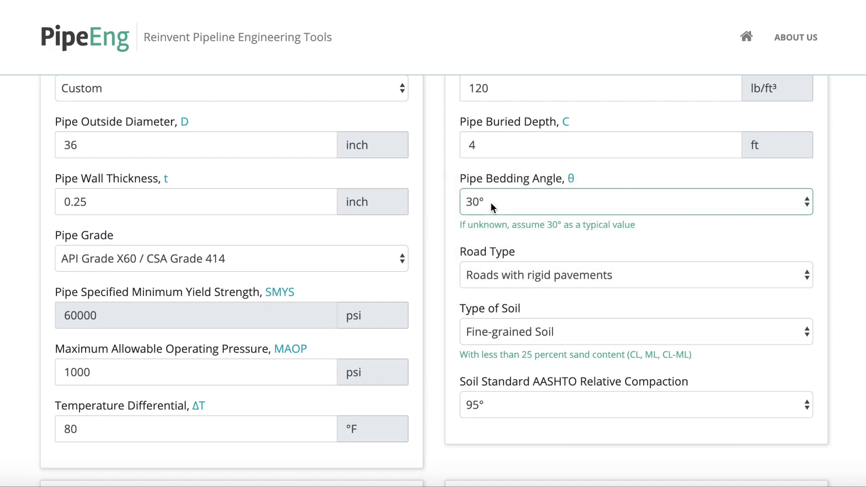
click(488, 275)
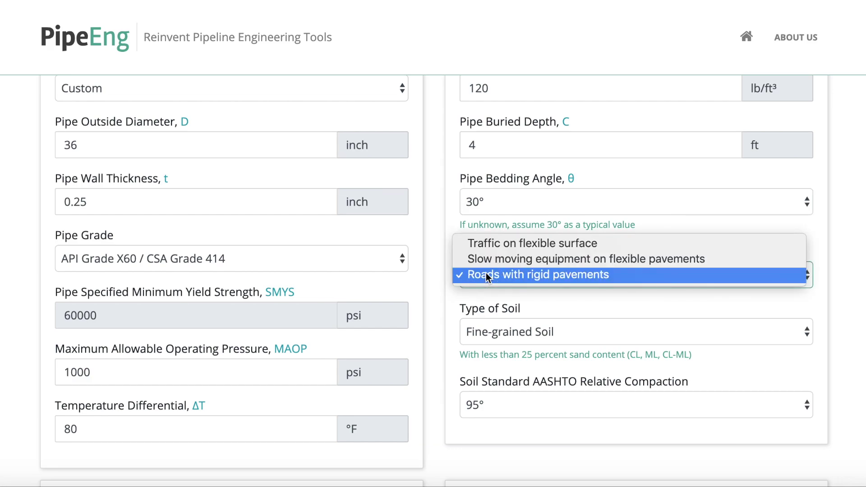
click(532, 258)
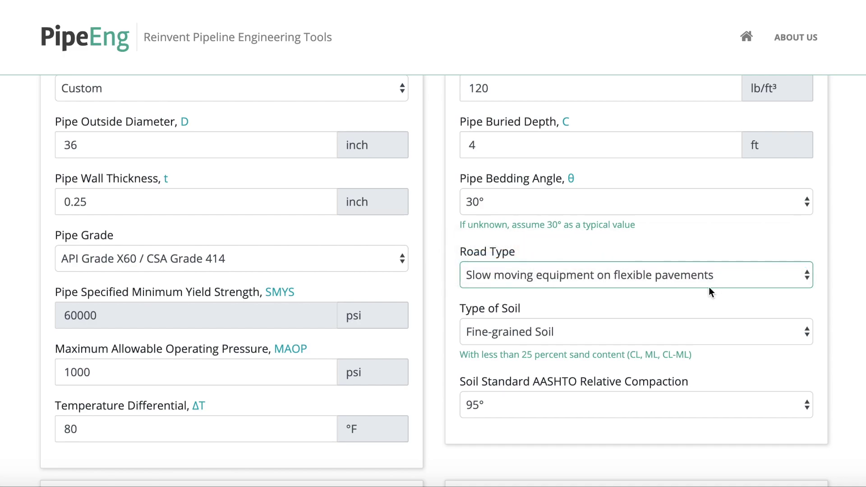
Choose Coarse-grained Soil with Fines and 90° AASHTO relative compaction.
click(534, 334)
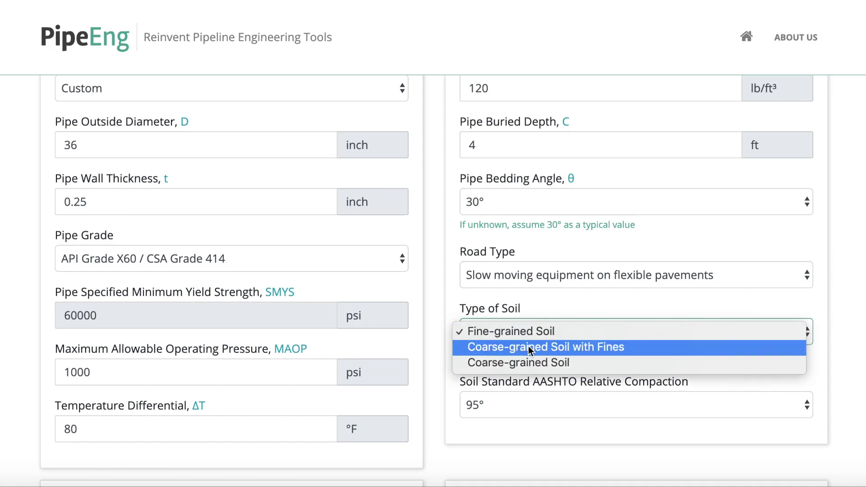
click(529, 346)
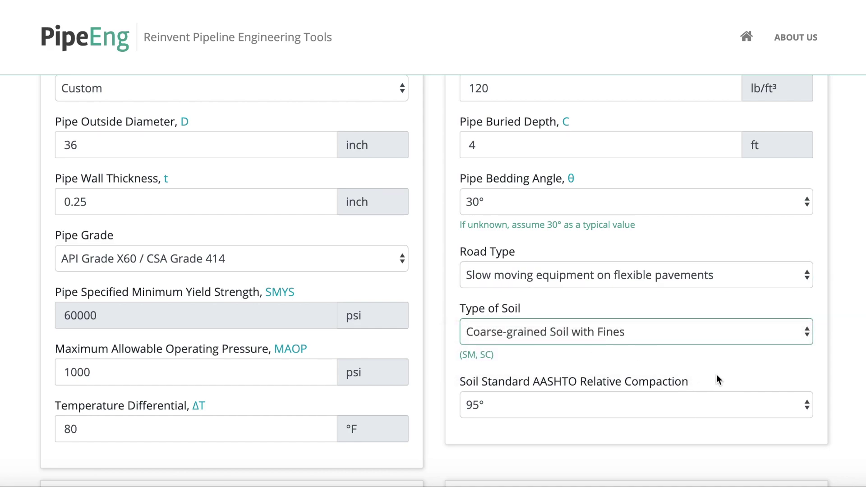
scroll(717, 378, down, 2)
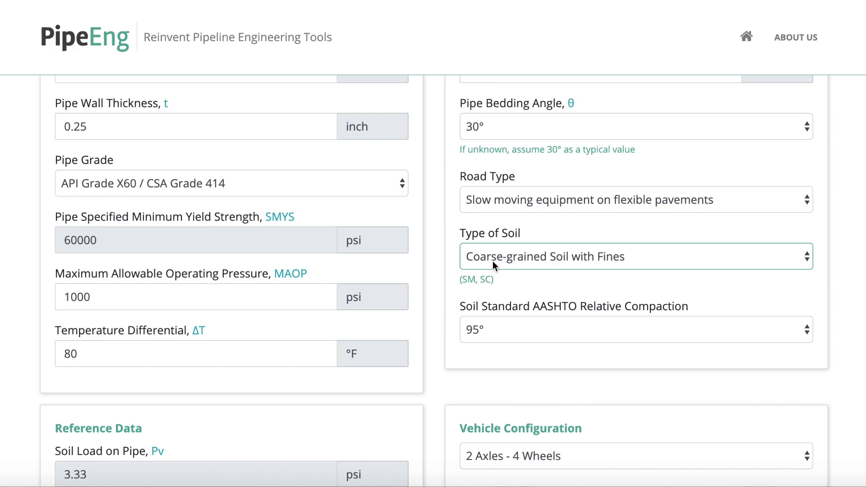
click(502, 339)
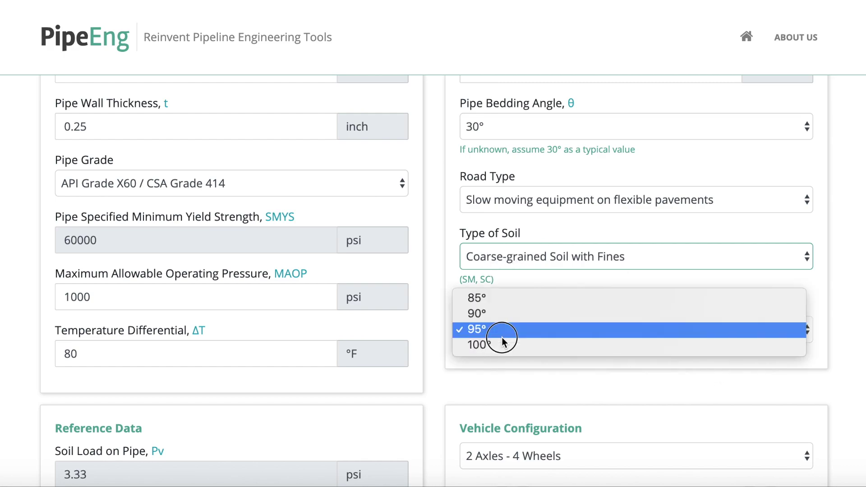
click(486, 314)
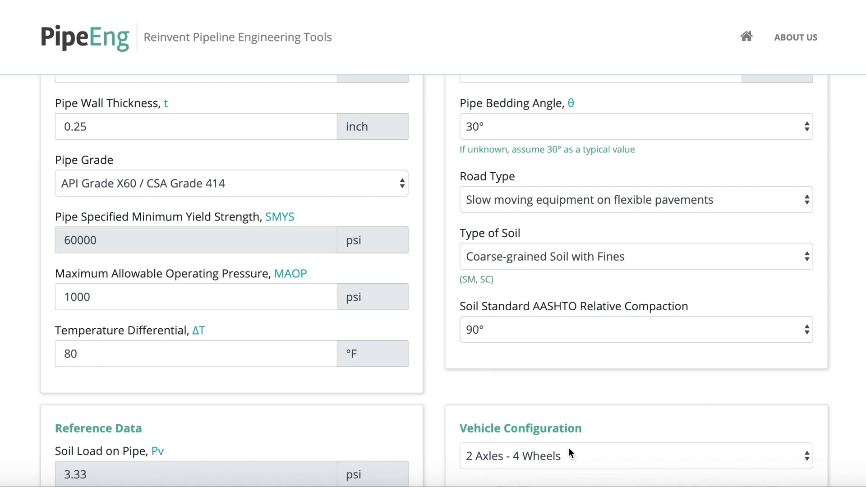
scroll(570, 449, down, 1)
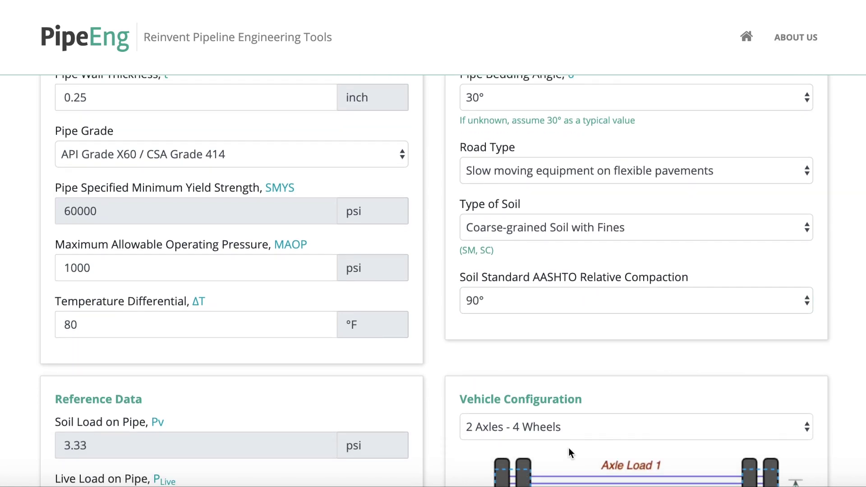
scroll(570, 451, down, 5)
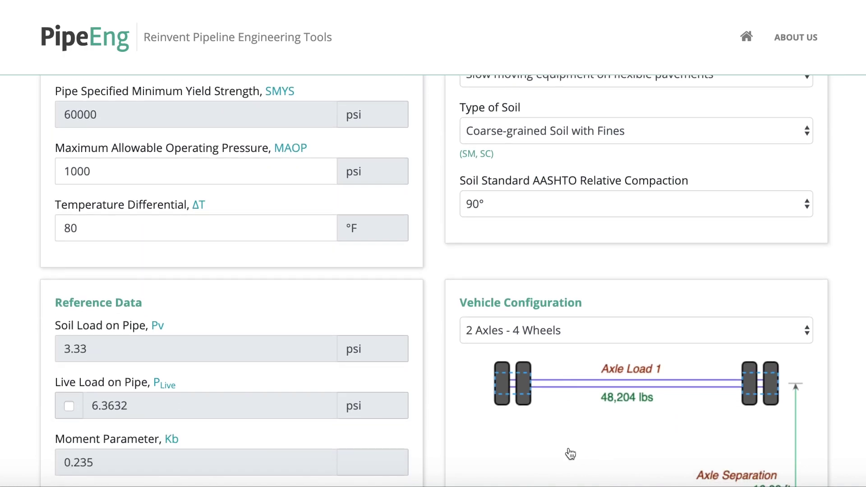
scroll(571, 454, down, 1)
scroll(571, 454, down, 2)
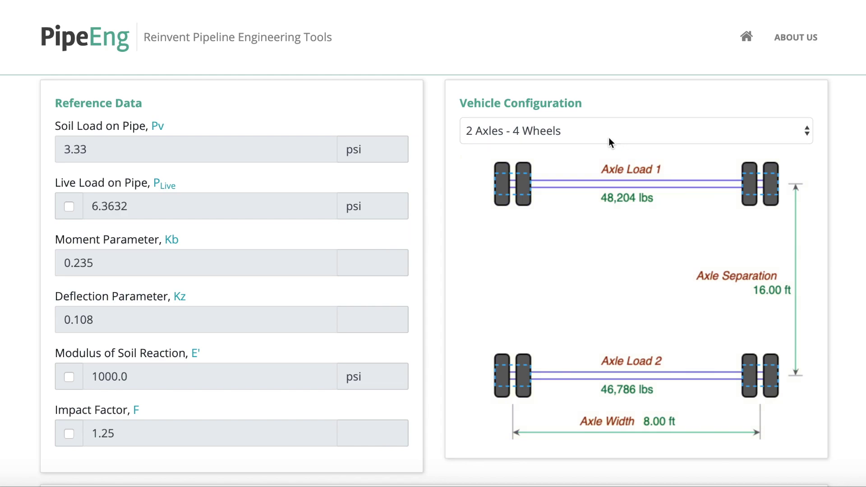
click(540, 132)
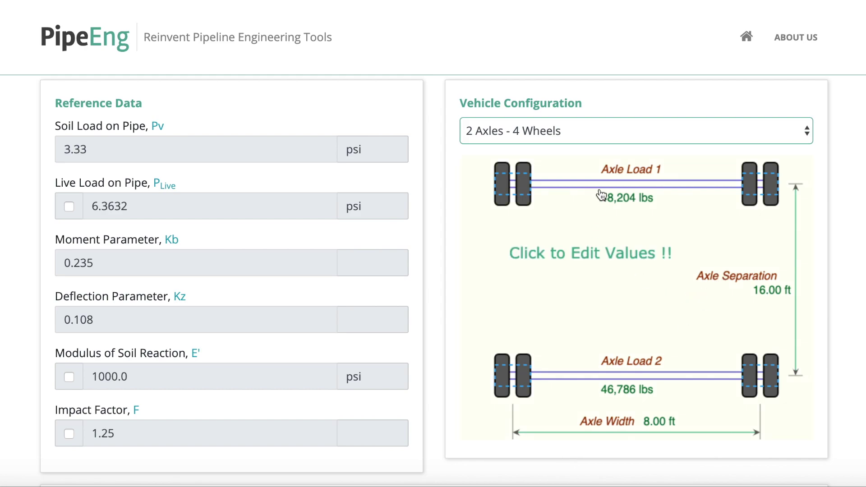
Keep the two-axle, four-wheel vehicle configuration and bring up its axle values for editing.
click(502, 131)
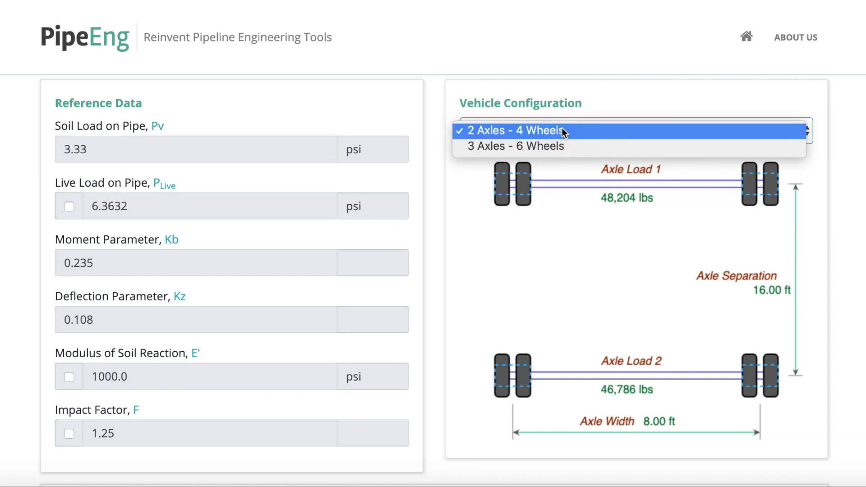
click(833, 129)
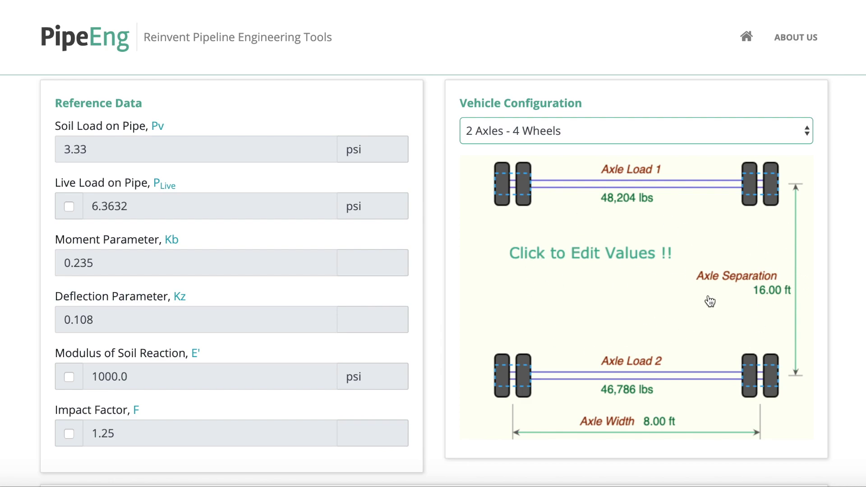
click(547, 275)
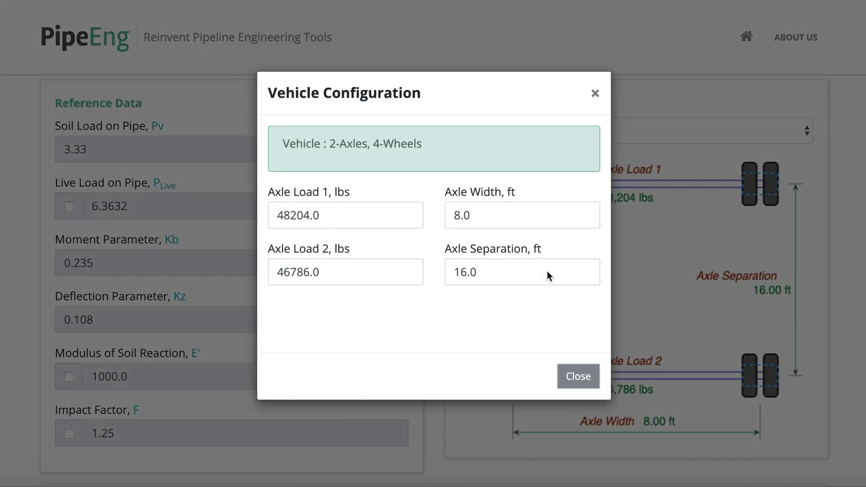
Enter axle loads of 133,333 and 266,667 lbs and close the vehicle editor.
click(344, 211)
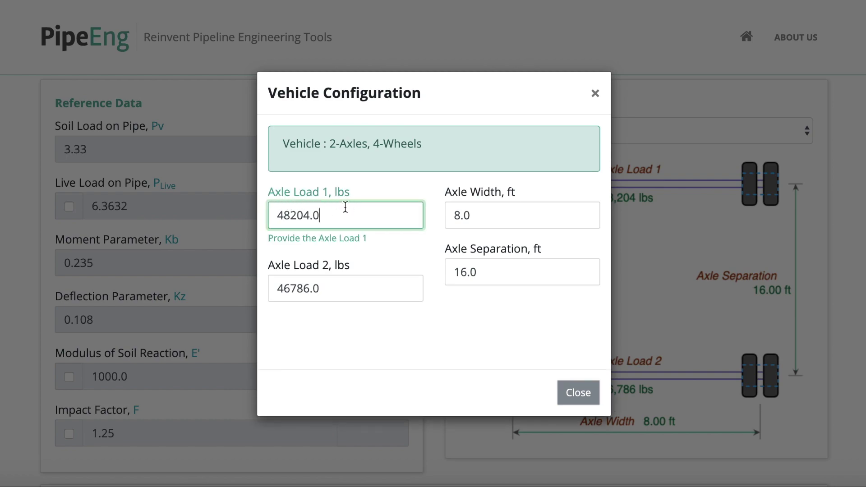
drag(340, 217, 256, 220)
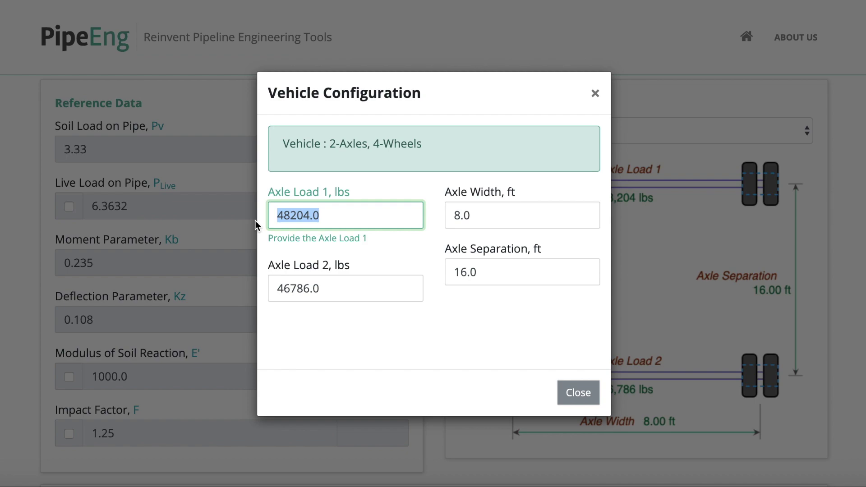
text(13)
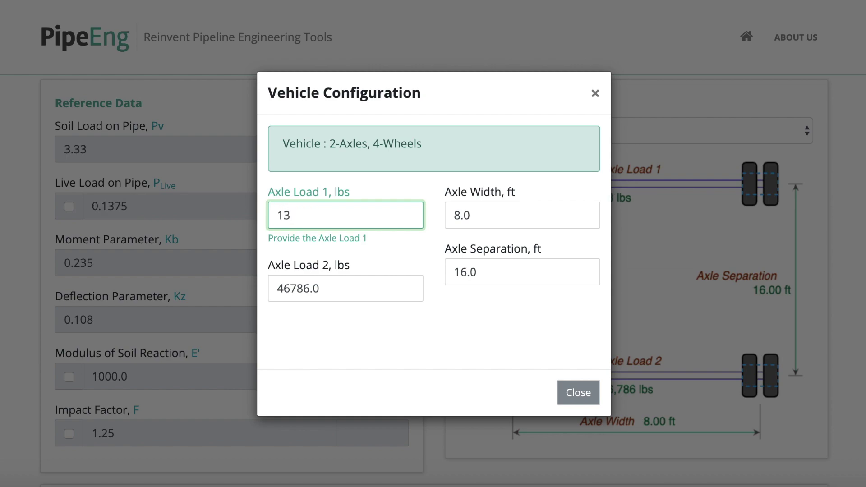
text(3333)
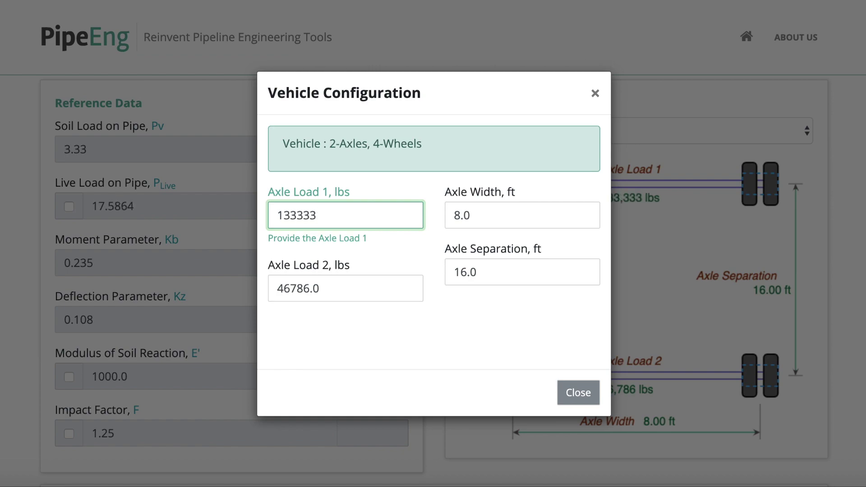
click(316, 289)
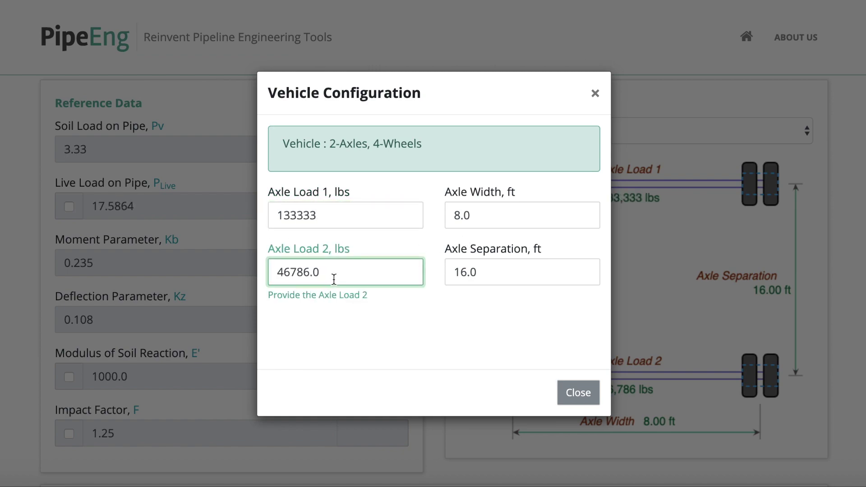
drag(333, 279, 243, 269)
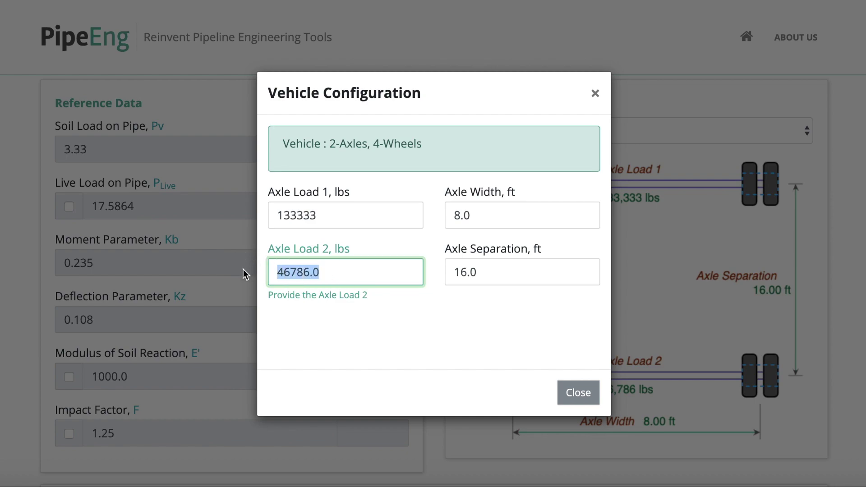
text(266)
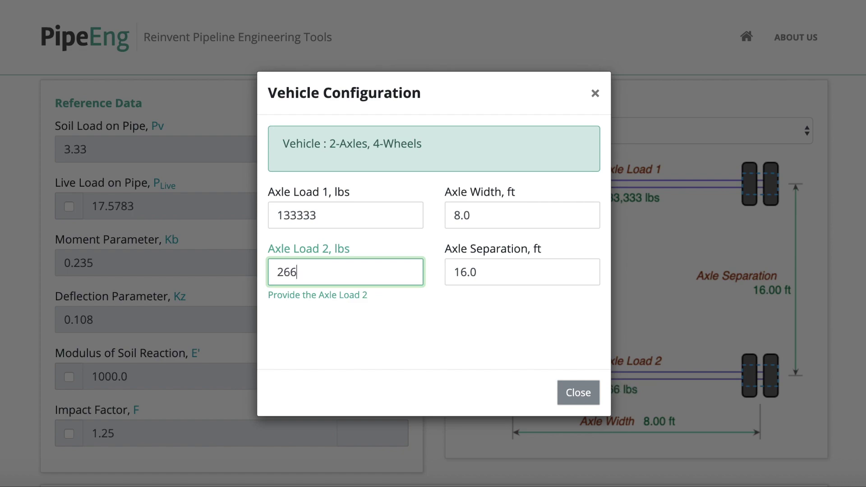
text(666)
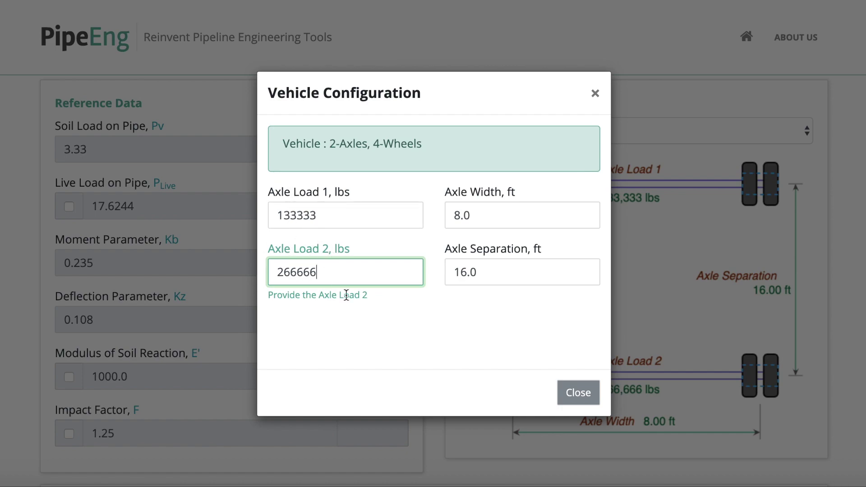
key(BackSpace)
text(7)
click(571, 396)
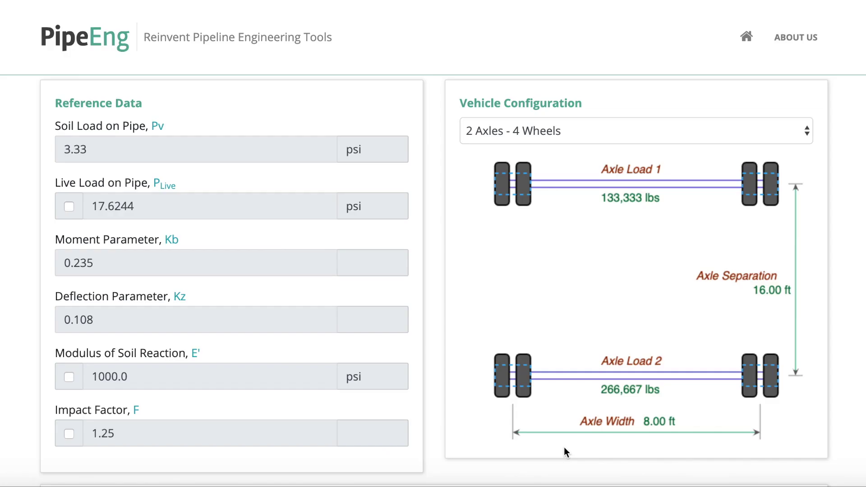
Change the axle separation to 15 ft in the vehicle configuration editor.
click(642, 302)
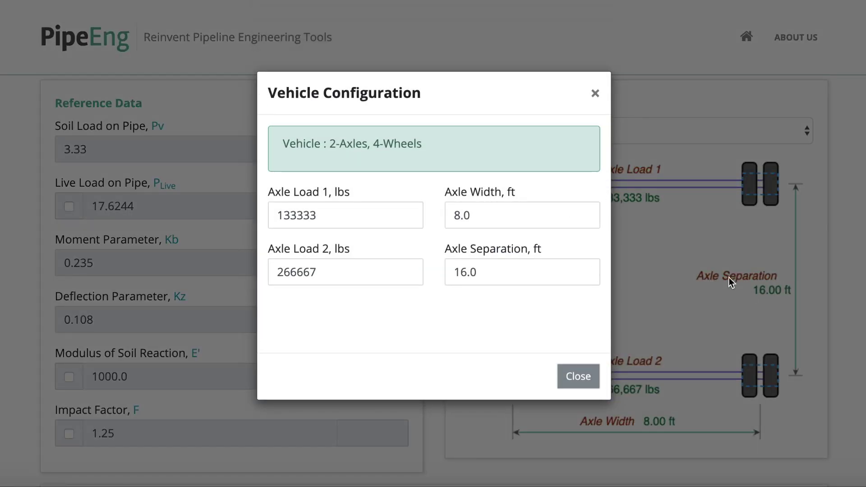
double_click(514, 270)
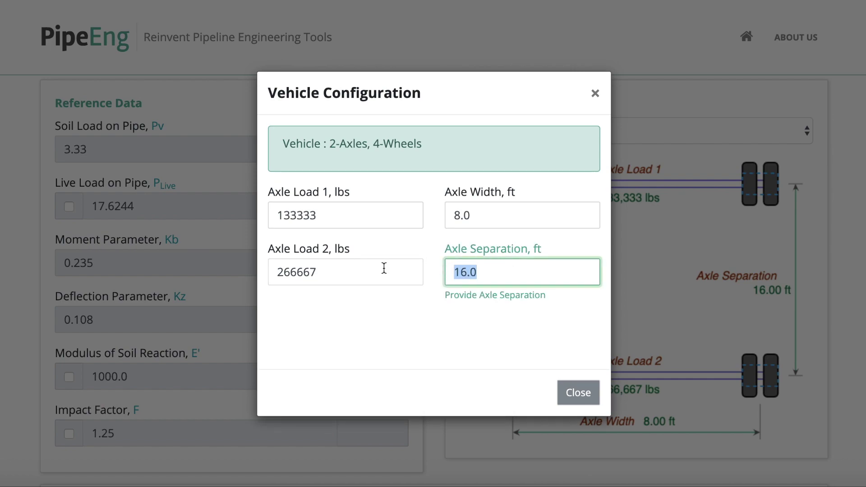
text(15)
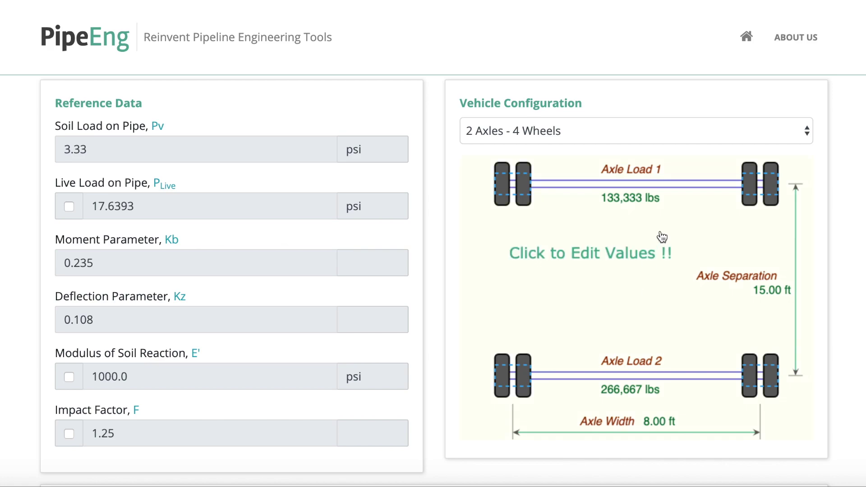
Change the axle width to 11.7 ft and close the vehicle editor.
click(654, 271)
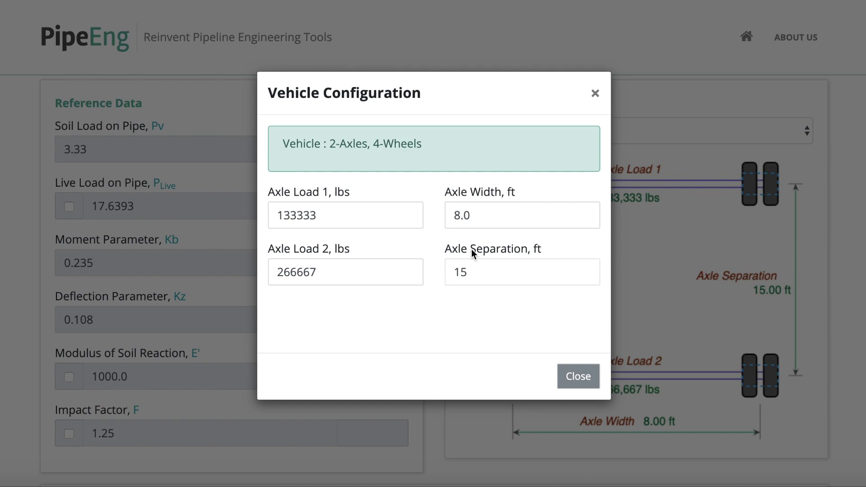
double_click(488, 210)
text(11.7)
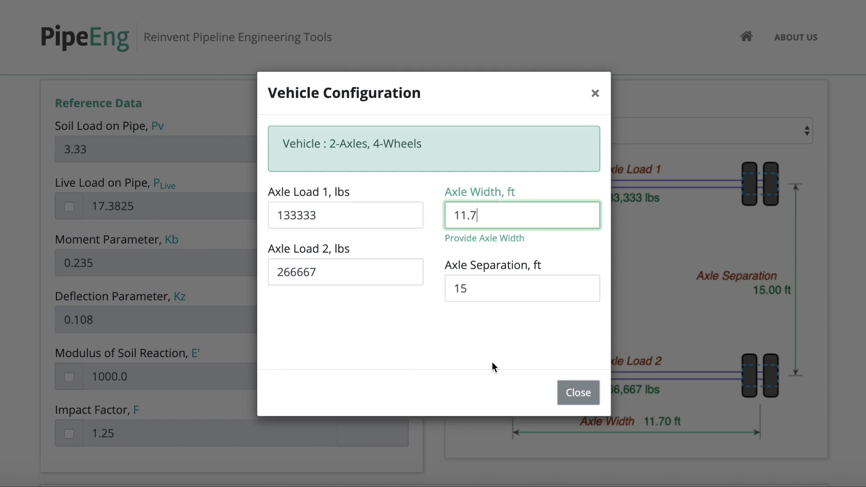
click(575, 386)
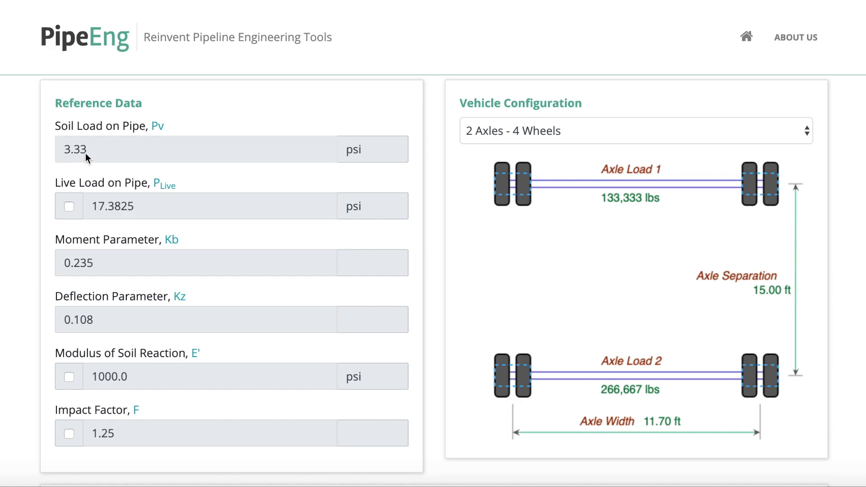
scroll(85, 153, down, 2)
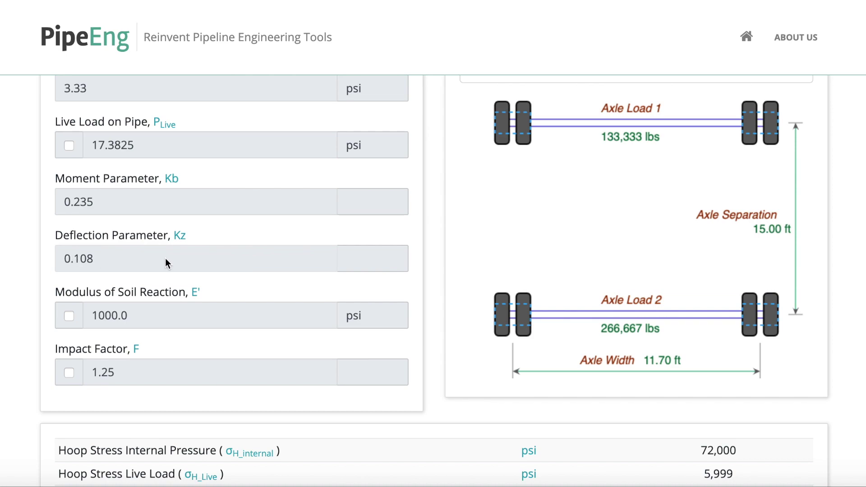
scroll(165, 262, down, 3)
scroll(166, 262, down, 5)
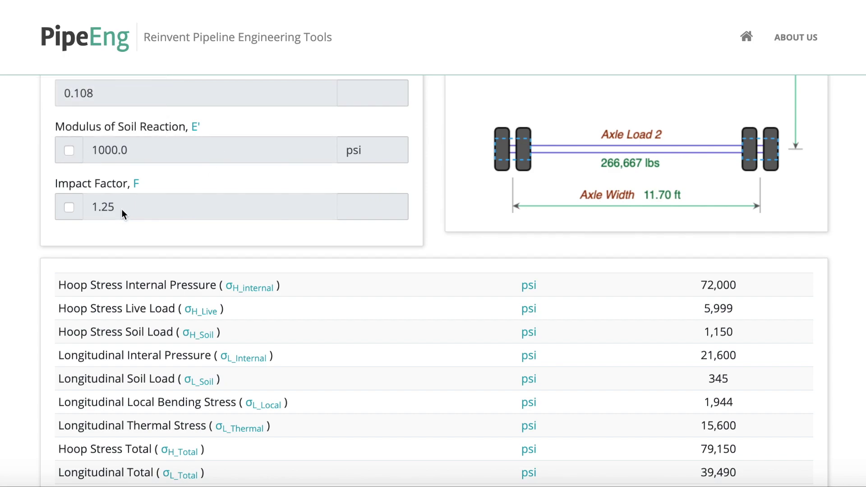
scroll(104, 210, down, 4)
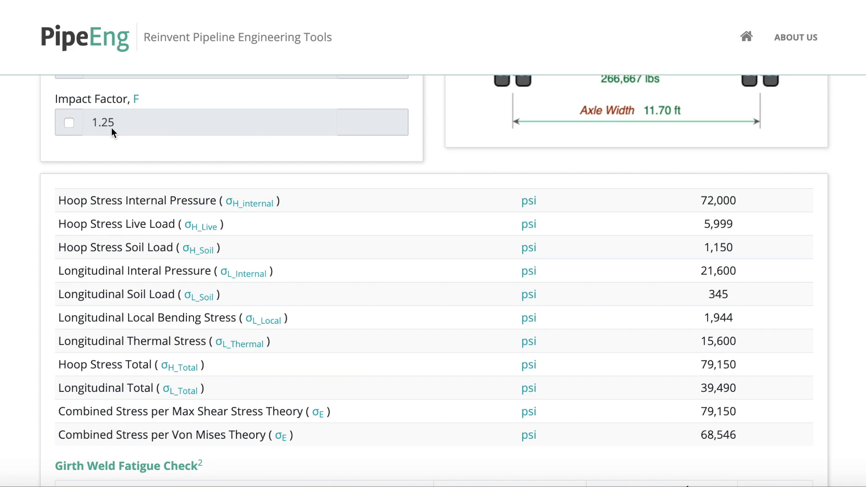
click(70, 122)
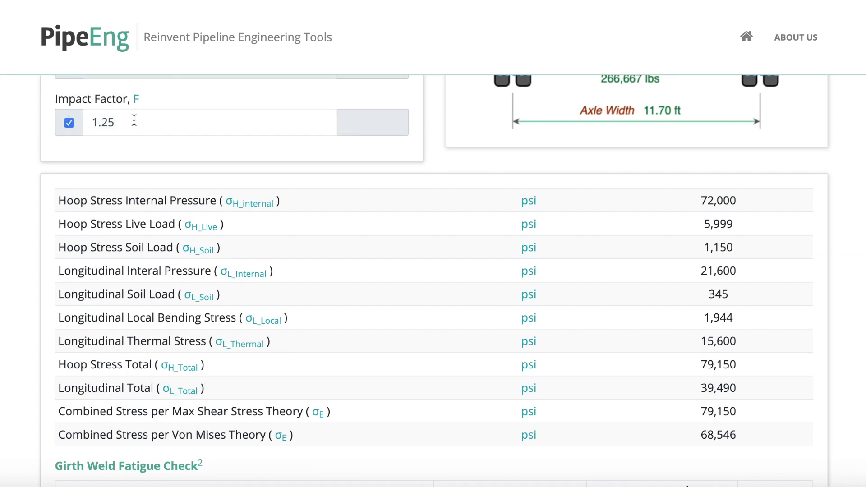
click(67, 122)
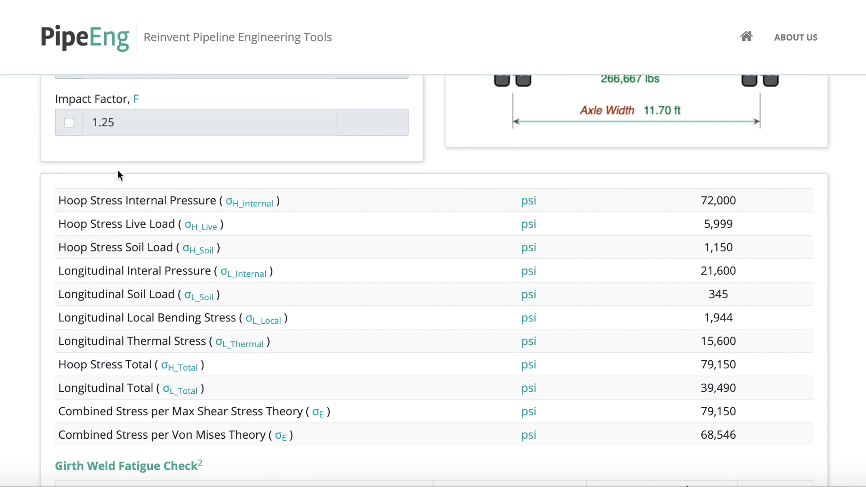
scroll(119, 174, down, 2)
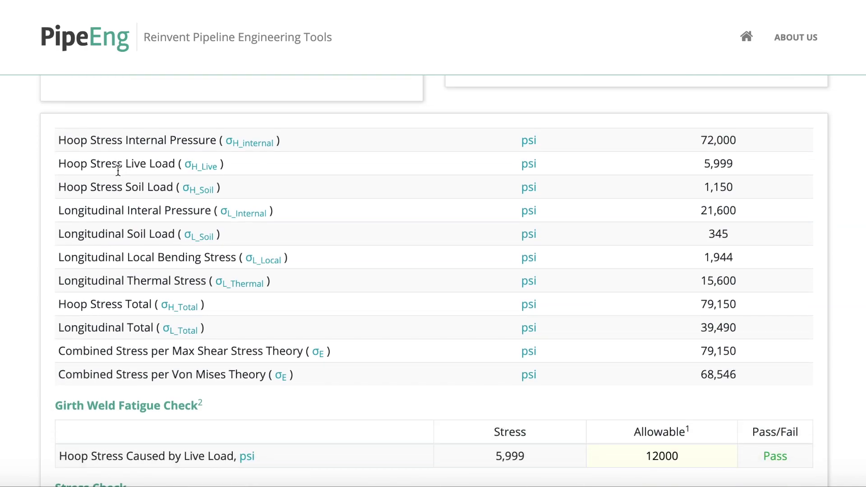
Scroll down to the Stress Check table to review the hoop, shear and Von Mises failures.
scroll(119, 171, down, 1)
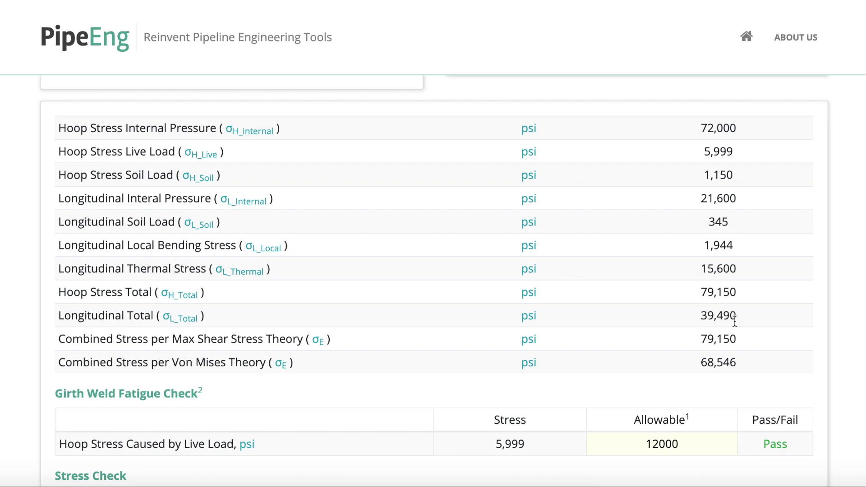
scroll(735, 321, down, 5)
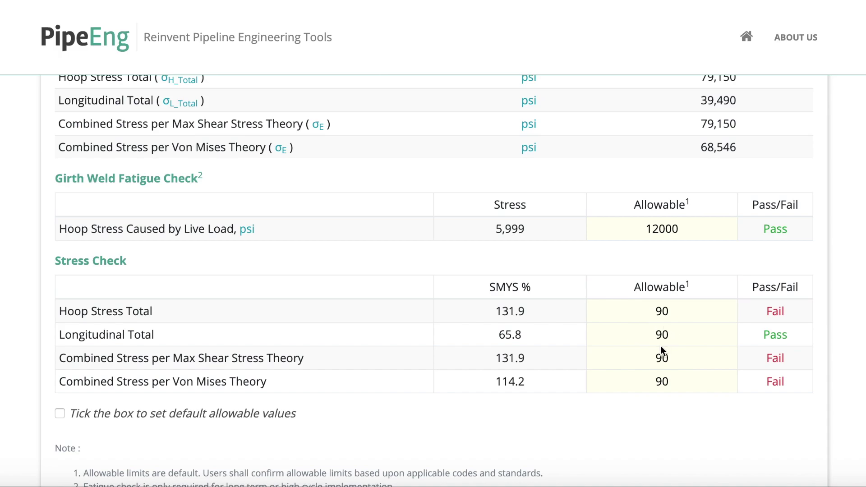
Raise both the Max Shear and Von Mises allowables from 90 to 100.
drag(668, 356, 565, 358)
text(100)
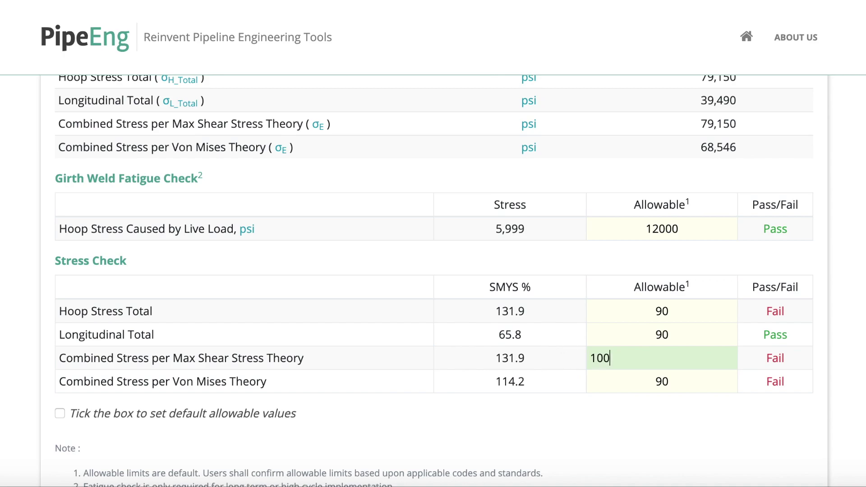
click(680, 382)
drag(680, 383, 568, 378)
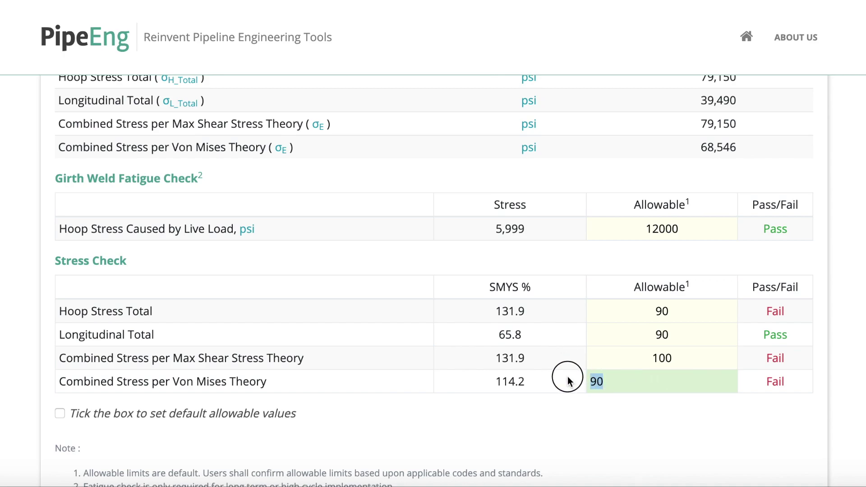
text(100)
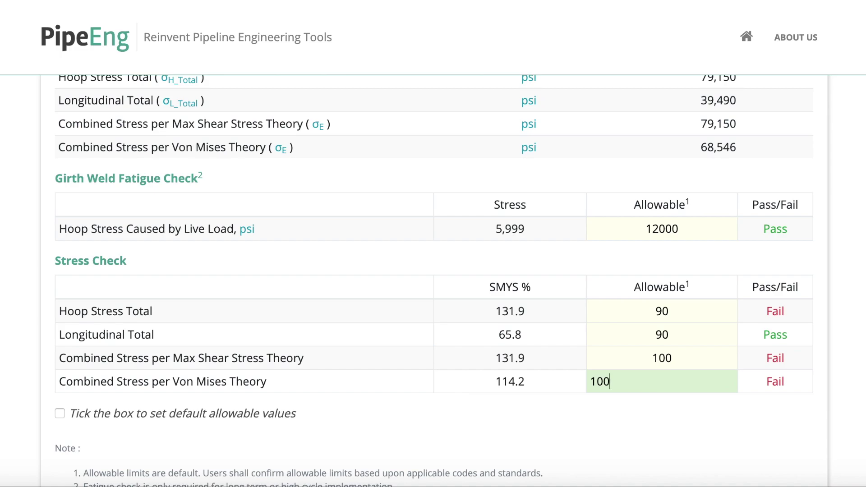
key(Return)
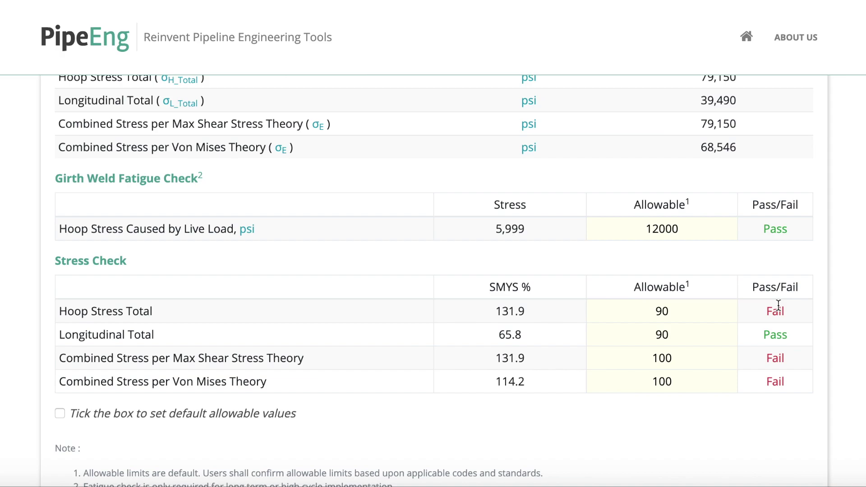
Increase the pipe wall thickness from 0.25 to 0.5 inch and review the recalculated stress checks.
scroll(778, 306, up, 15)
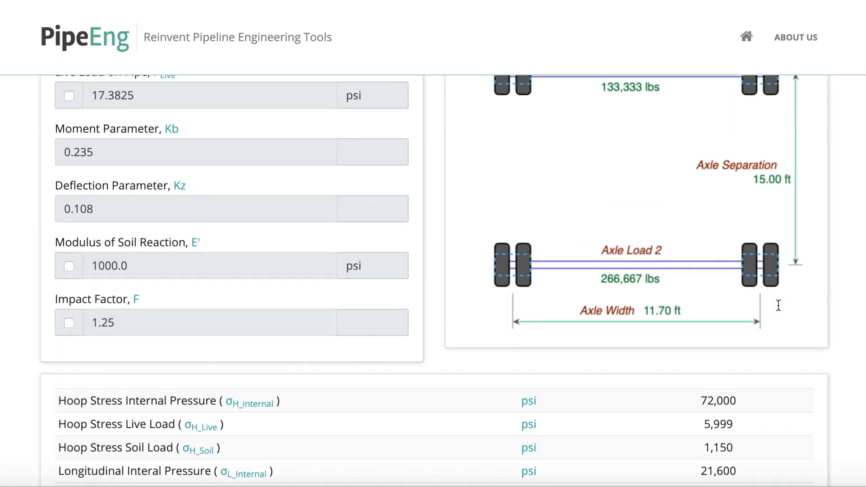
scroll(778, 305, up, 15)
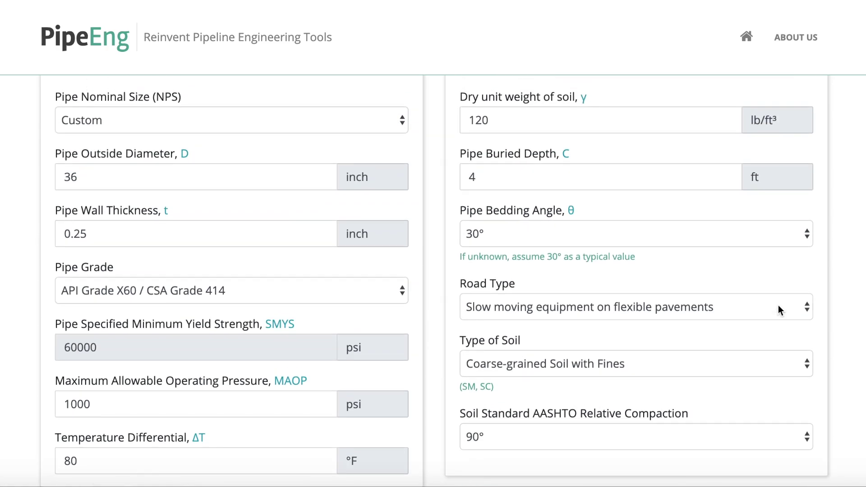
scroll(780, 310, up, 1)
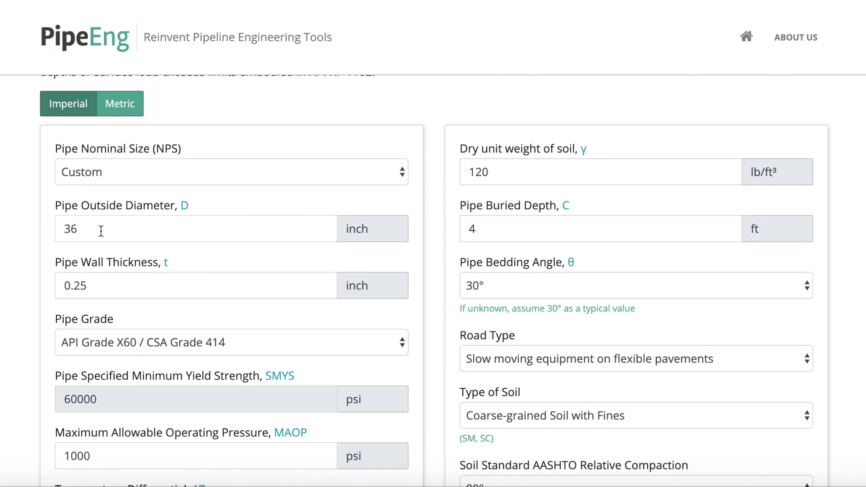
drag(92, 285, 9, 283)
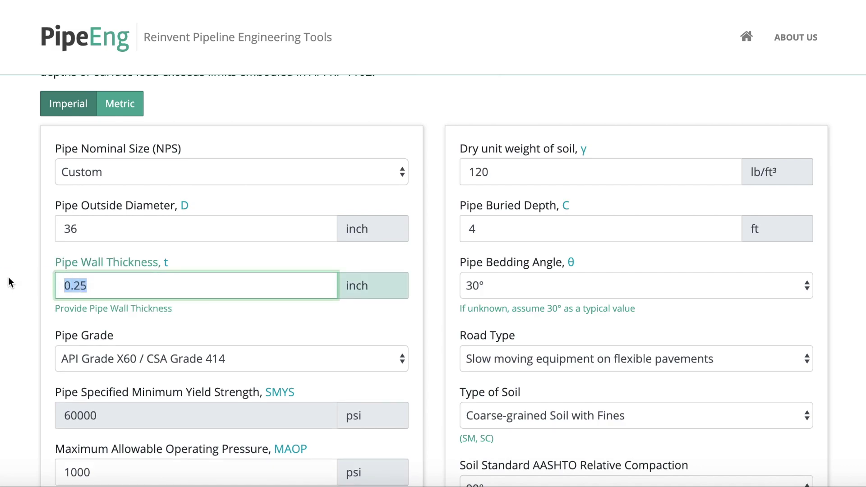
text(0.5)
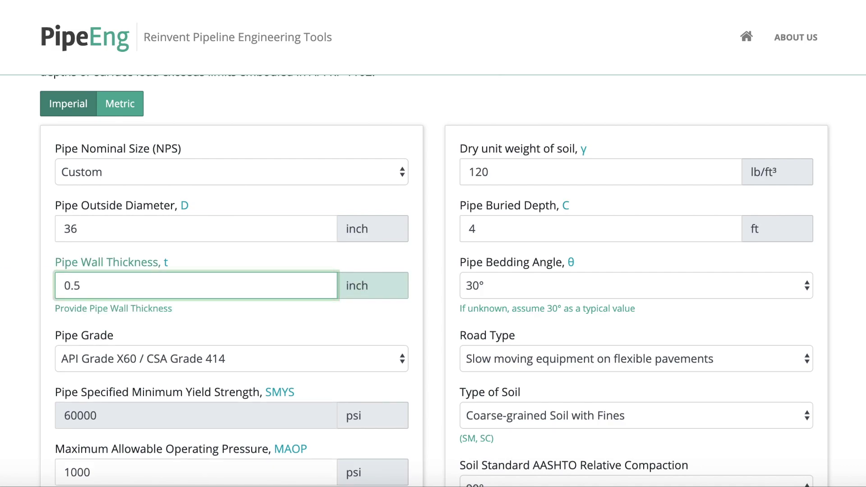
click(696, 199)
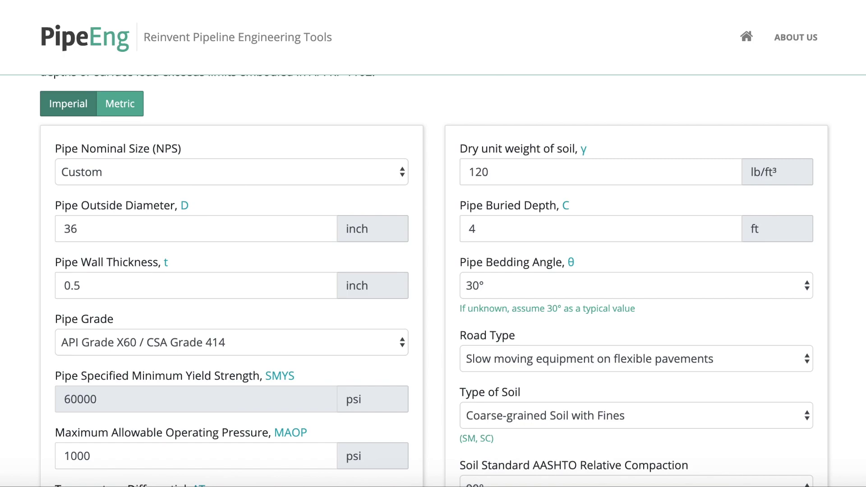
scroll(433, 280, down, 20)
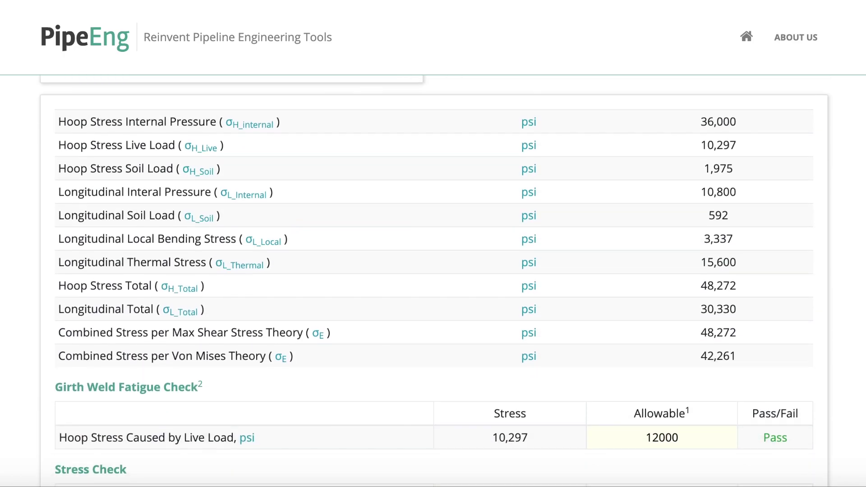
scroll(433, 280, down, 5)
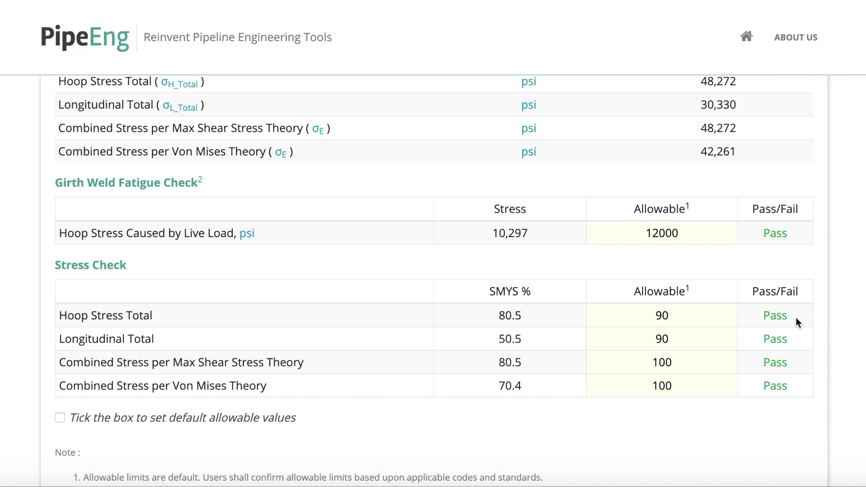
Change the Max Shear and Von Mises allowables from 100 to 90.
click(678, 363)
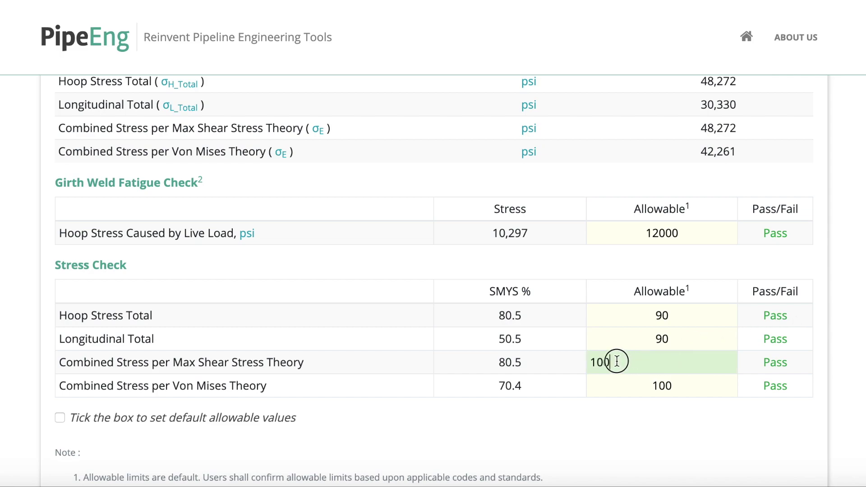
drag(615, 362, 581, 359)
text(90)
click(675, 382)
drag(643, 386, 504, 387)
text(90)
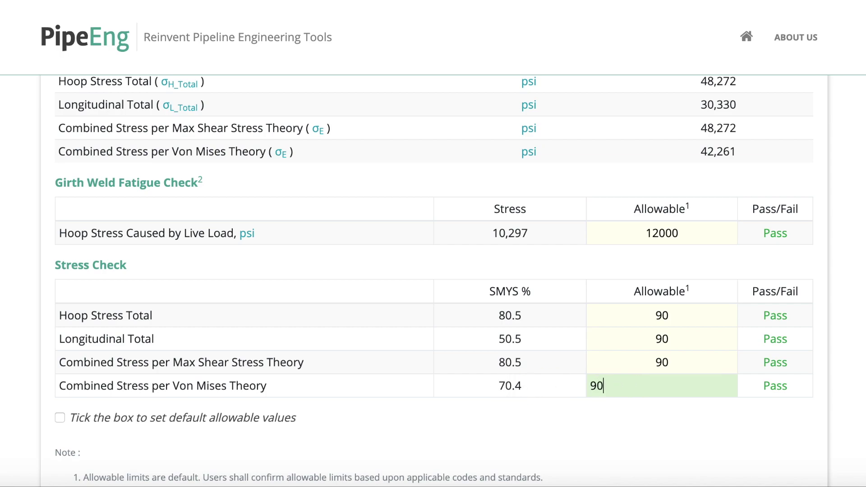
click(642, 429)
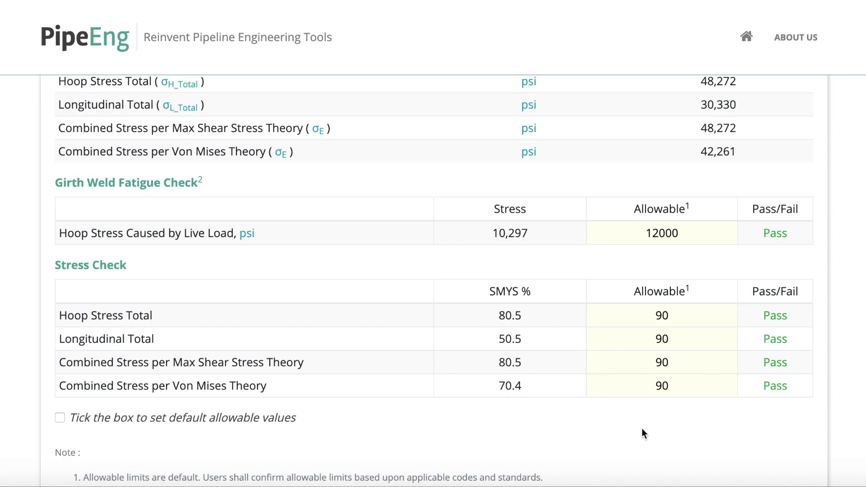
scroll(642, 429, down, 3)
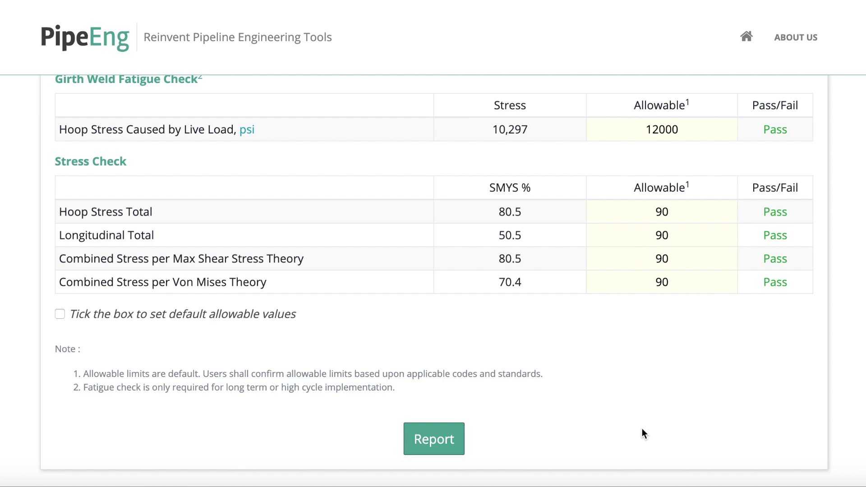
scroll(580, 454, up, 1)
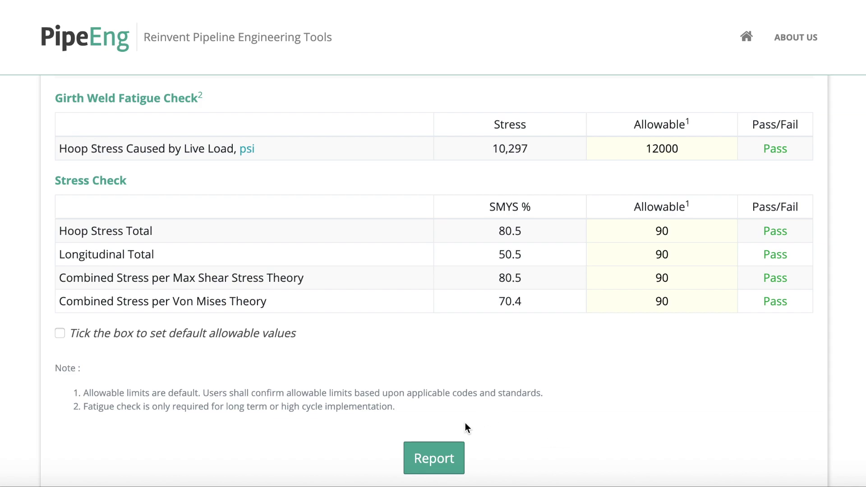
Generate the report and review both PDF pages showing the 0.5-inch wall and passing checks.
click(438, 454)
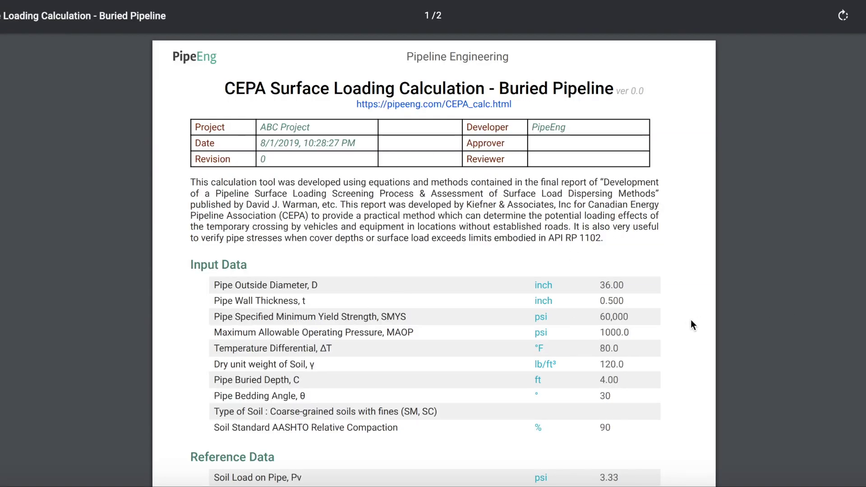
scroll(667, 380, down, 3)
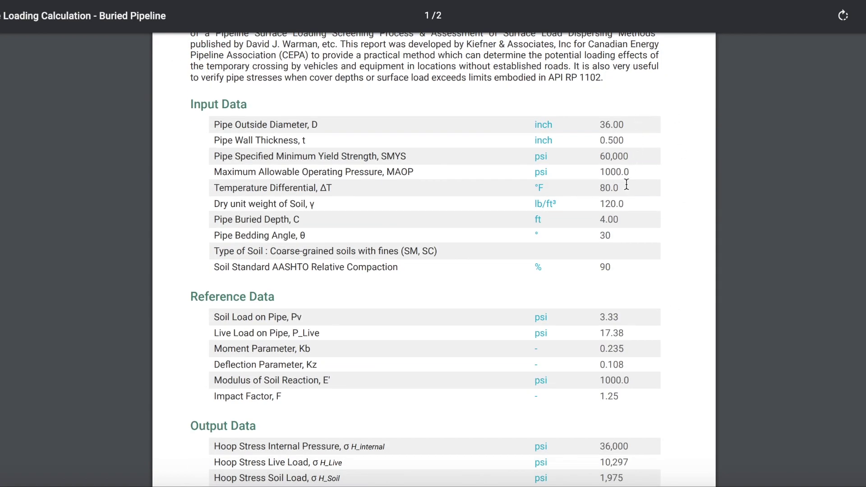
scroll(612, 313, down, 3)
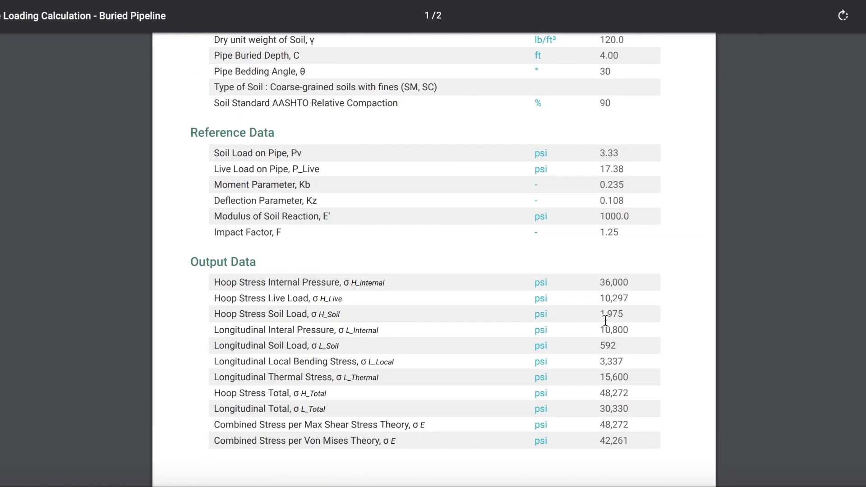
scroll(605, 321, down, 10)
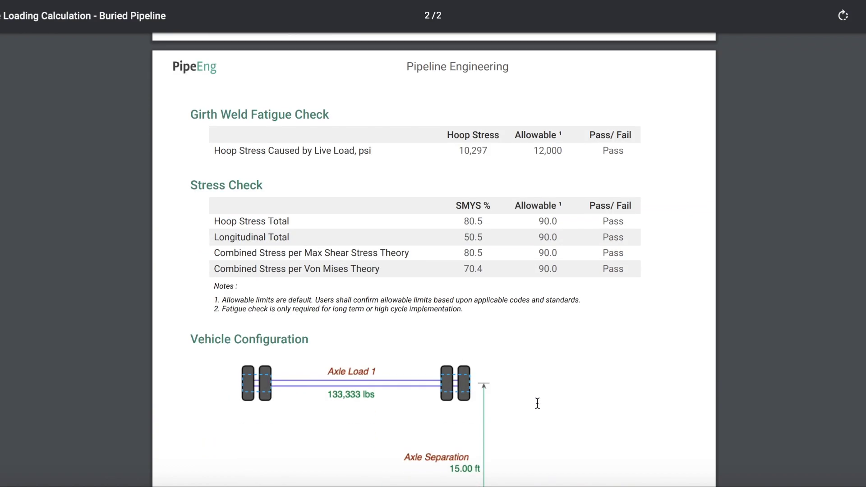
scroll(638, 252, down, 1)
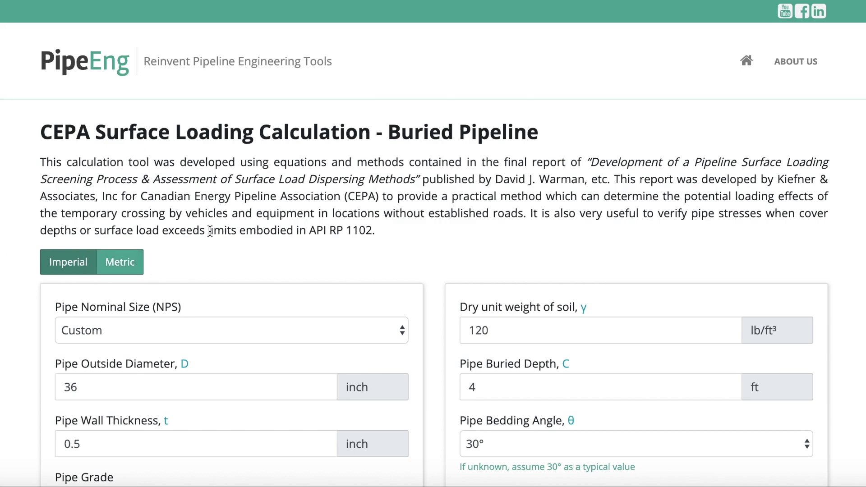
Switch the calculator to Metric and review results down to the Stress Check table.
click(125, 264)
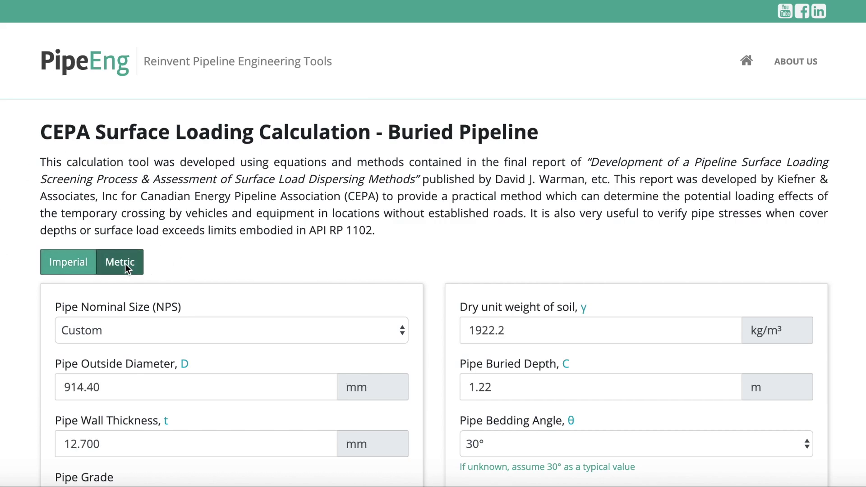
scroll(358, 274, down, 5)
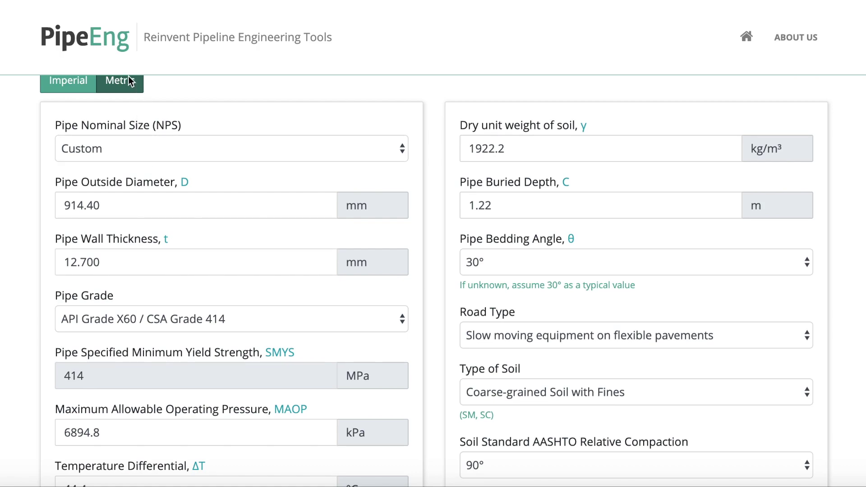
scroll(247, 305, down, 10)
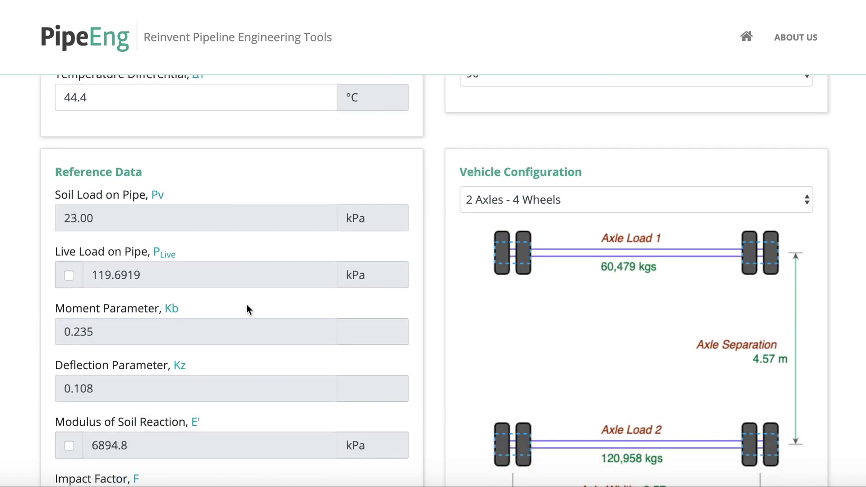
scroll(248, 306, down, 2)
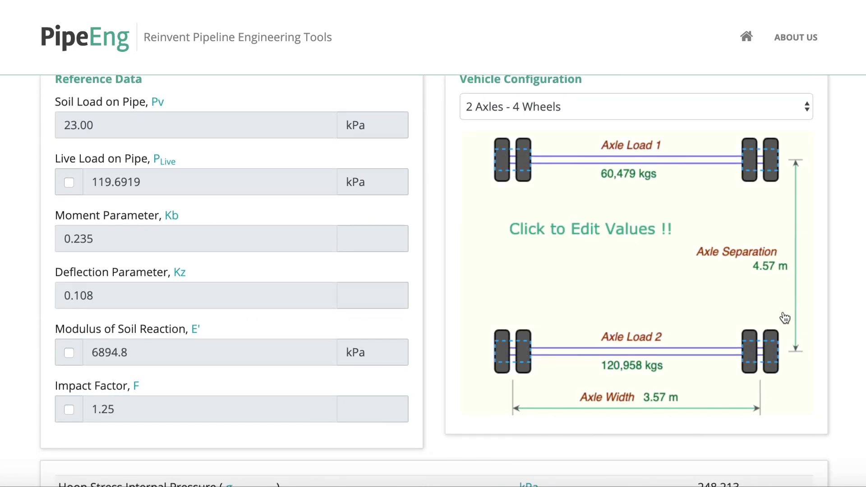
scroll(334, 352, down, 9)
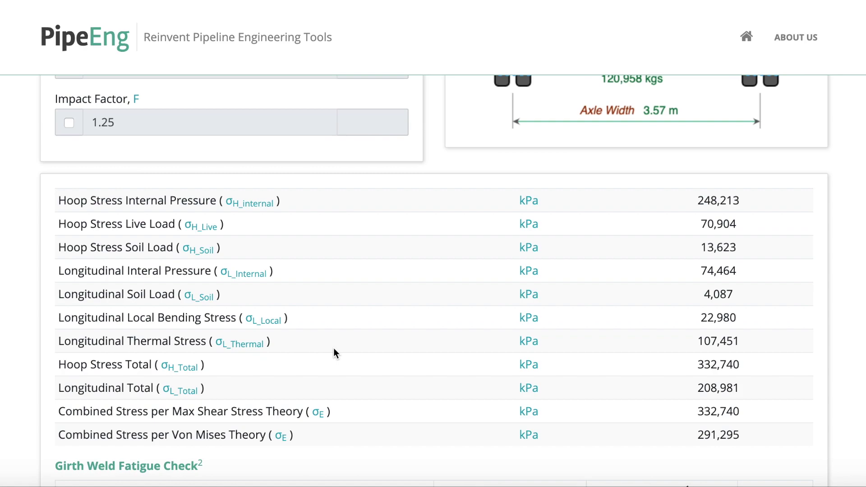
scroll(334, 353, down, 6)
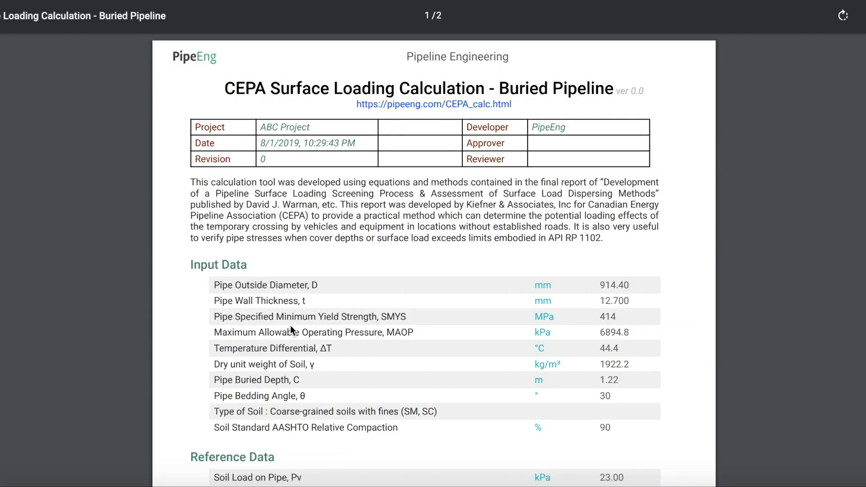
Scroll through the metric PDF report pages listing mm and kPa values.
scroll(630, 320, down, 3)
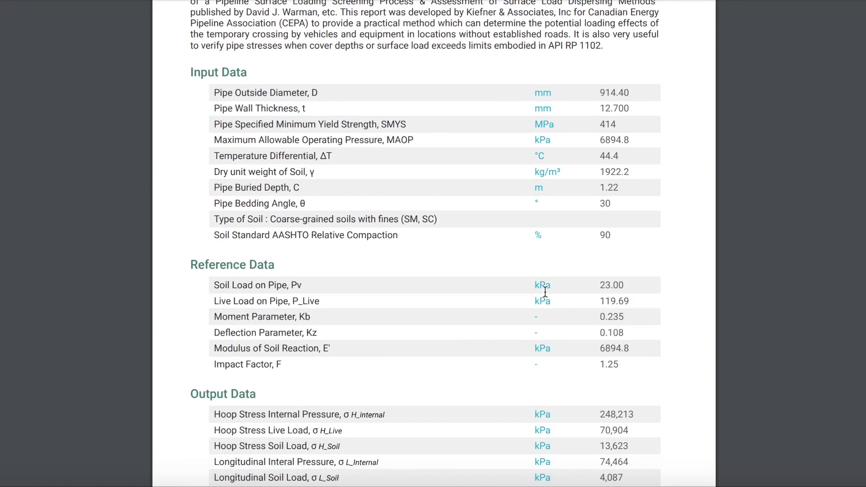
scroll(545, 292, down, 5)
scroll(545, 292, down, 10)
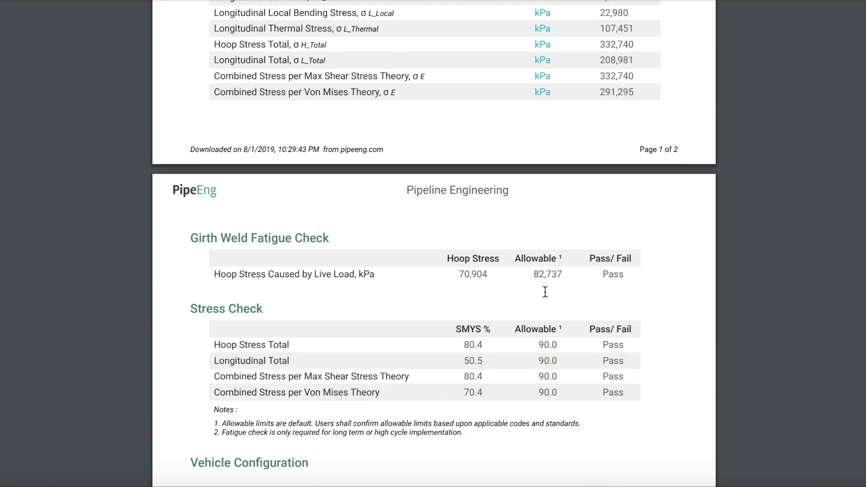
scroll(545, 292, down, 5)
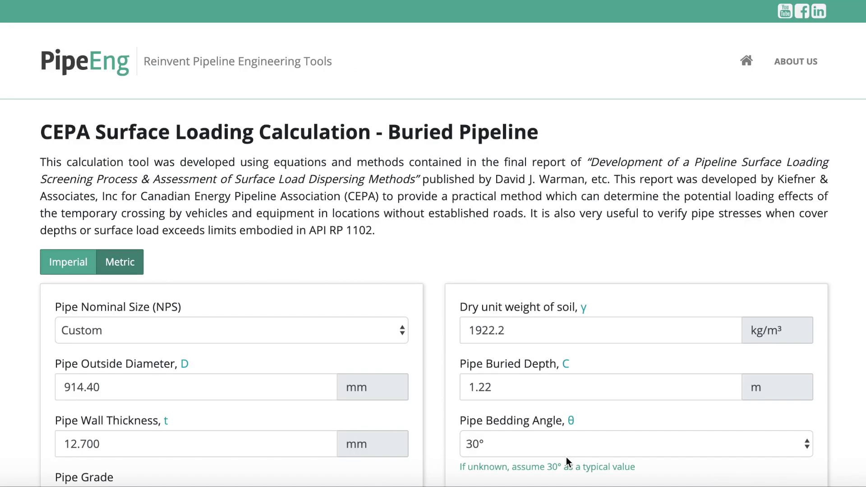